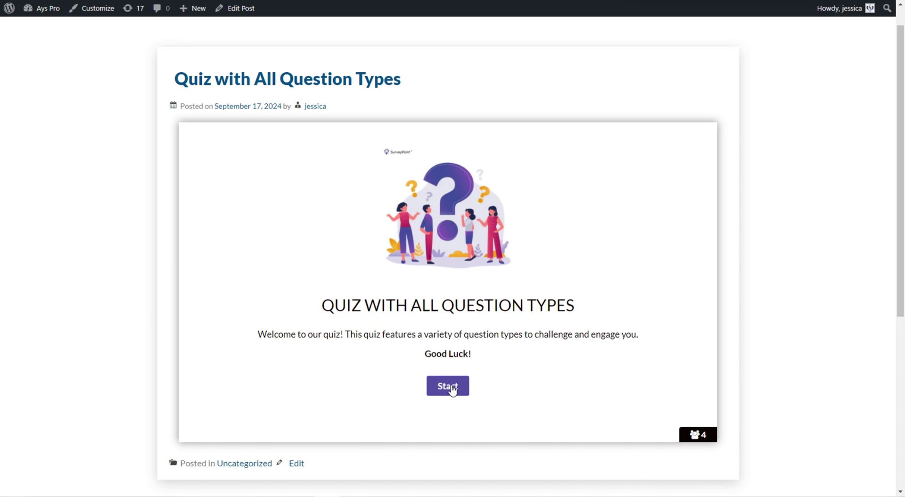
- Start the quiz, answer Pacific Ocean, then check Titanic and The Wolf of Wall Street
{"action": "left_click", "coordinate": [446, 386]}
{"action": "left_click", "coordinate": [386, 384]}
{"action": "left_click", "coordinate": [471, 421]}
{"action": "left_click", "coordinate": [363, 358]}
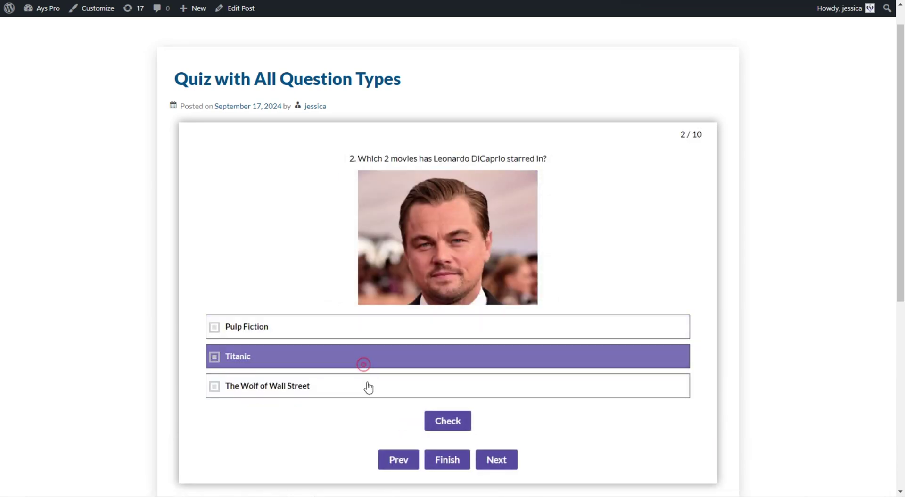
{"action": "left_click", "coordinate": [366, 385]}
{"action": "left_click", "coordinate": [466, 425]}
{"action": "left_click", "coordinate": [485, 427]}
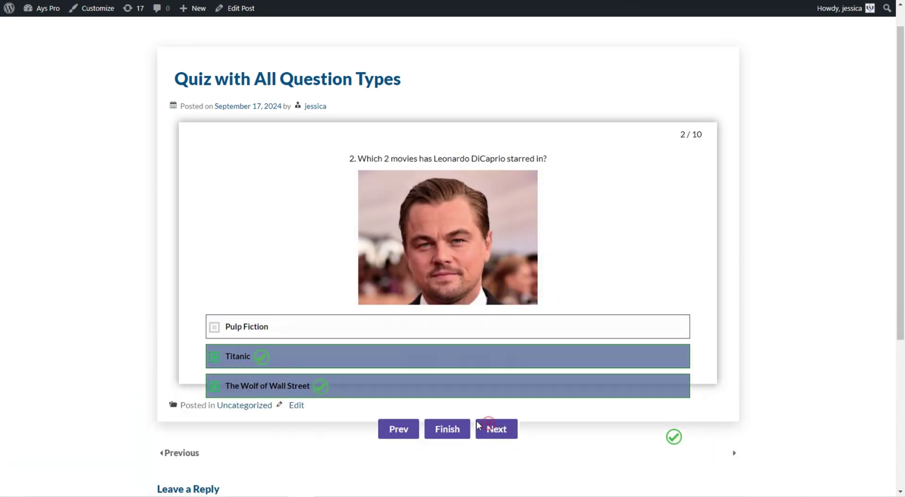
- Pick Julia Roberts for question 3 and type 'Te' as the weather-versus-climate answer
{"action": "left_click", "coordinate": [330, 325]}
{"action": "left_click", "coordinate": [292, 377]}
{"action": "left_click", "coordinate": [482, 362]}
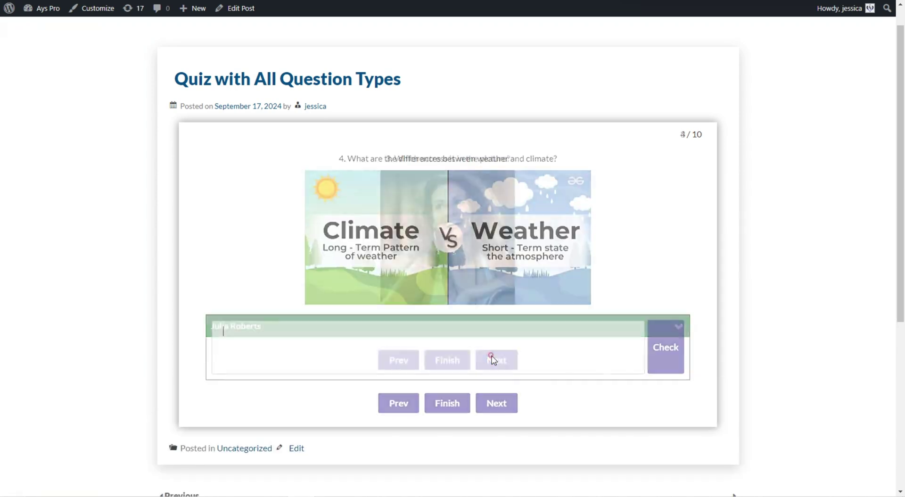
{"action": "left_click", "coordinate": [458, 351]}
{"action": "type", "text": "Text"}
{"action": "left_click", "coordinate": [501, 405]}
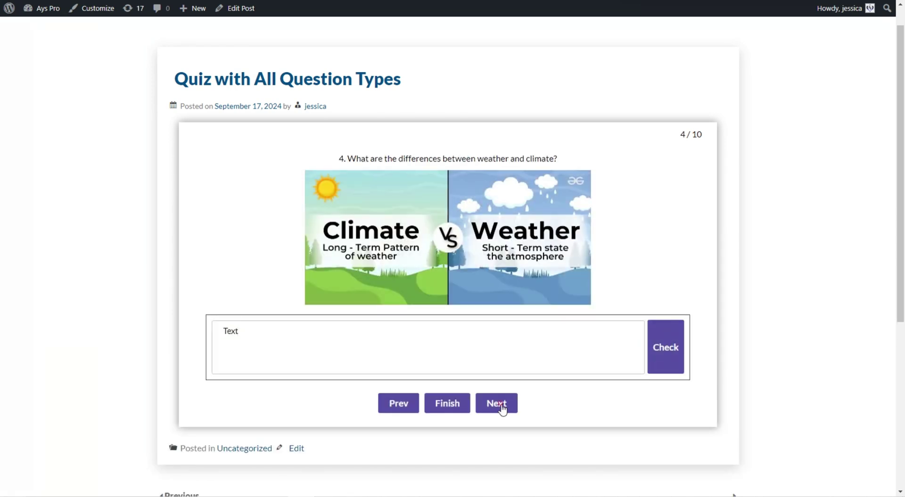
- Answer Nile, 7 and 09/02/1945 for the river, continents and war-end questions, checking each
{"action": "type", "text": "Nile"}
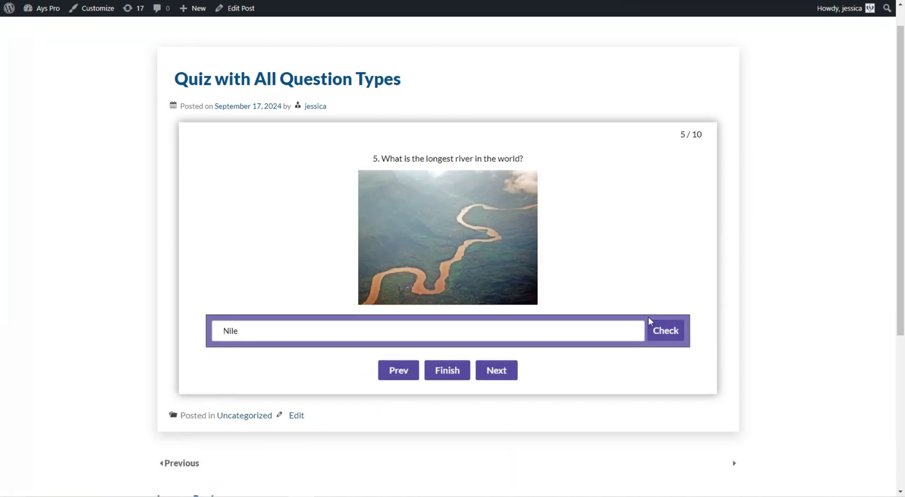
{"action": "left_click", "coordinate": [656, 330]}
{"action": "left_click", "coordinate": [502, 374]}
{"action": "type", "text": "7"}
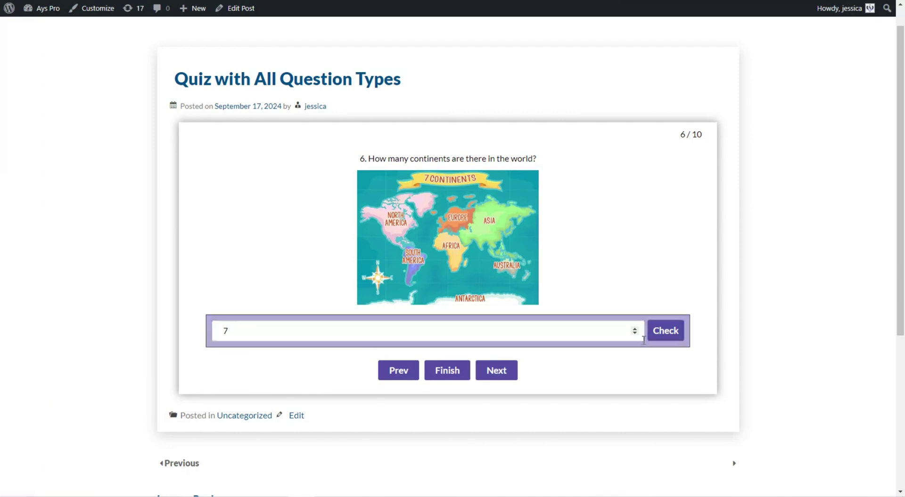
{"action": "left_click", "coordinate": [666, 329]}
{"action": "left_click", "coordinate": [492, 372]}
{"action": "type", "text": "09021945"}
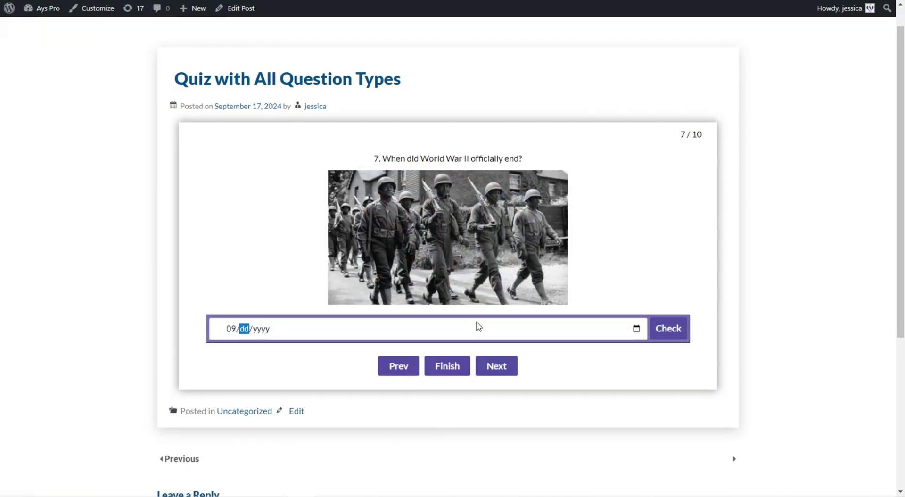
{"action": "left_click", "coordinate": [663, 328]}
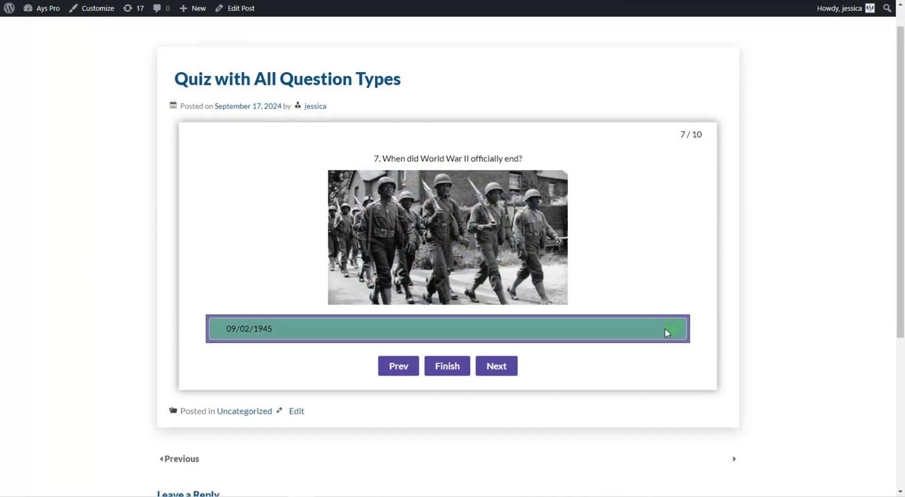
{"action": "left_click", "coordinate": [485, 370]}
- Answer False to the Sydney question and fill the Pacific blanks with 'largest' and 'west'
{"action": "left_click", "coordinate": [499, 327]}
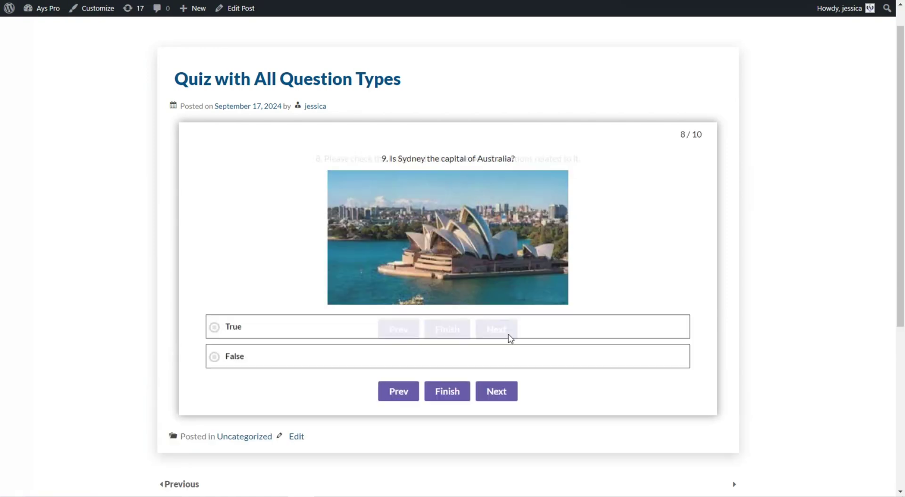
{"action": "left_click", "coordinate": [460, 355]}
{"action": "left_click", "coordinate": [516, 393]}
{"action": "left_click", "coordinate": [366, 156]}
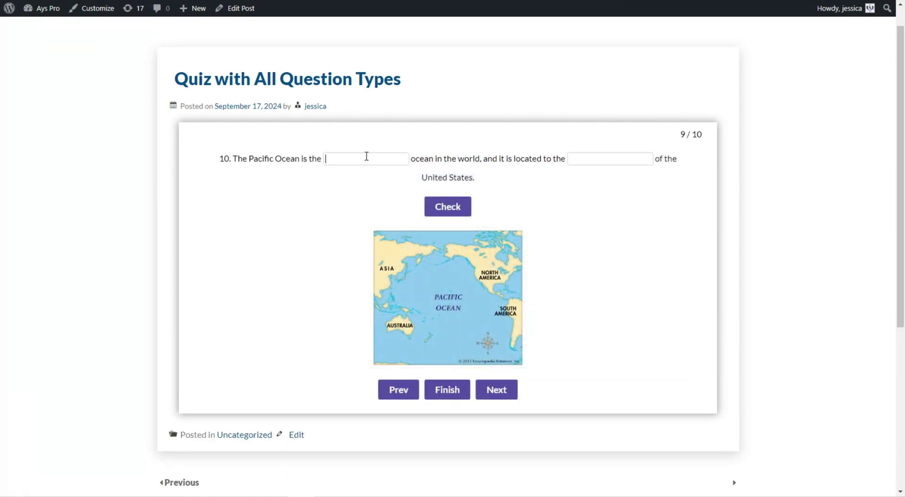
{"action": "type", "text": "largest"}
{"action": "left_click", "coordinate": [587, 156]}
{"action": "type", "text": "west"}
{"action": "left_click", "coordinate": [458, 201]}
{"action": "left_click", "coordinate": [503, 363]}
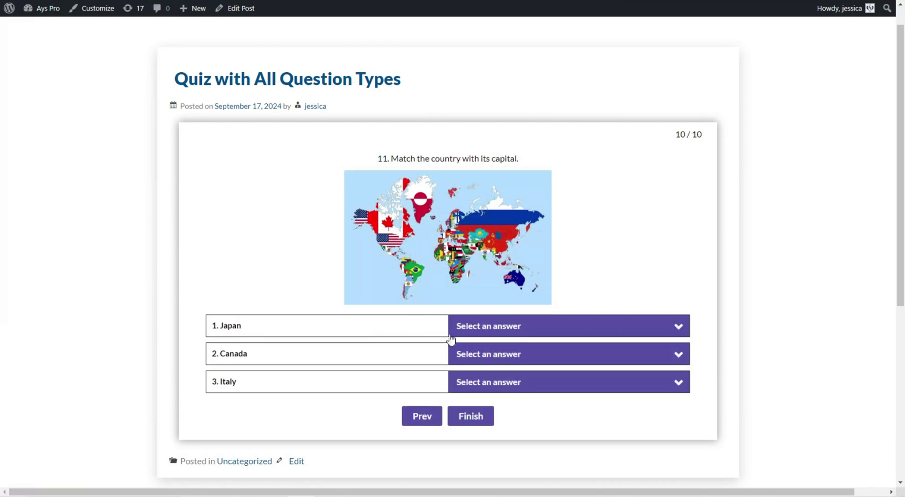
- Match Japan–Tokyo, Canada–Ottawa and Italy–Rome, then finish the quiz
{"action": "left_click", "coordinate": [498, 325]}
{"action": "left_click", "coordinate": [483, 454]}
{"action": "left_click", "coordinate": [476, 352]}
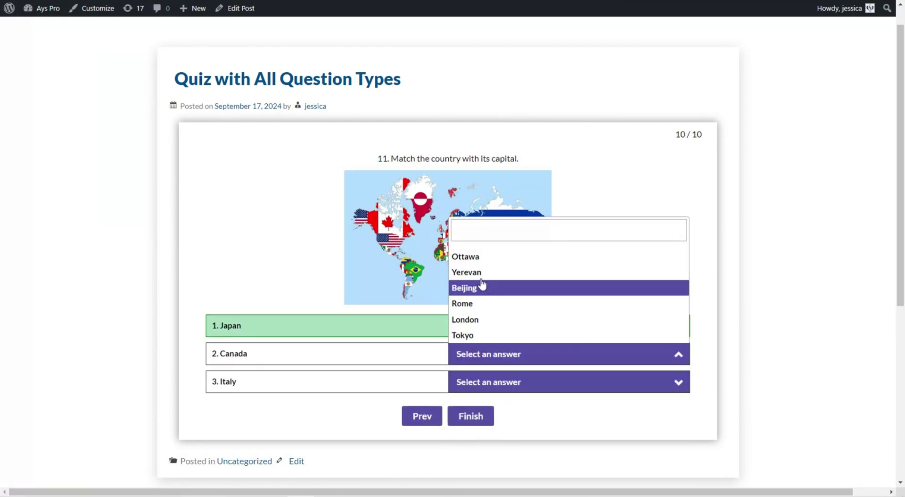
{"action": "left_click", "coordinate": [485, 257]}
{"action": "left_click", "coordinate": [497, 382]}
{"action": "left_click", "coordinate": [475, 331]}
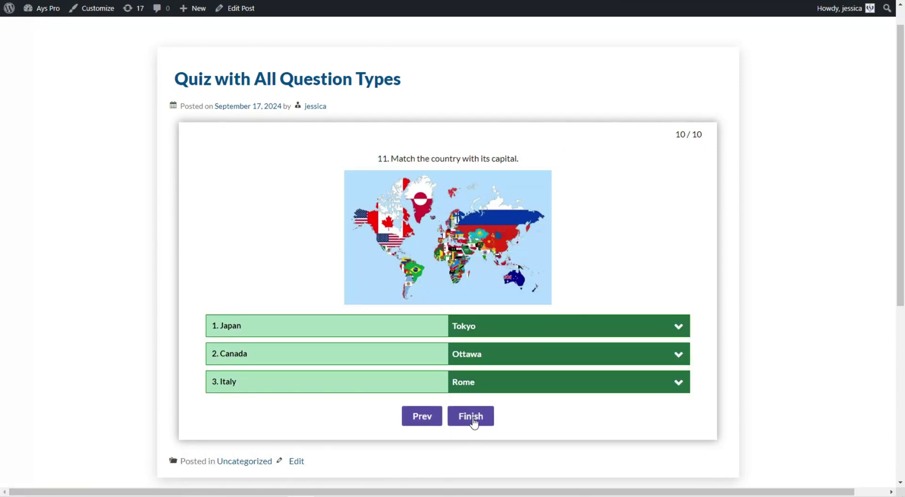
{"action": "left_click", "coordinate": [473, 421]}
- Enter the taker's name and email, choose Female gender, and submit to see the result
{"action": "left_click", "coordinate": [330, 196]}
{"action": "type", "text": "Jessica"}
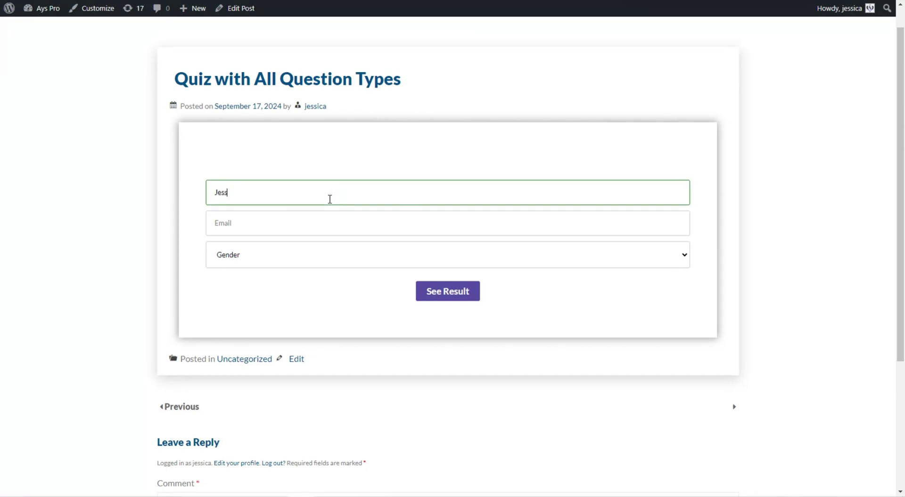
{"action": "left_click", "coordinate": [323, 216]}
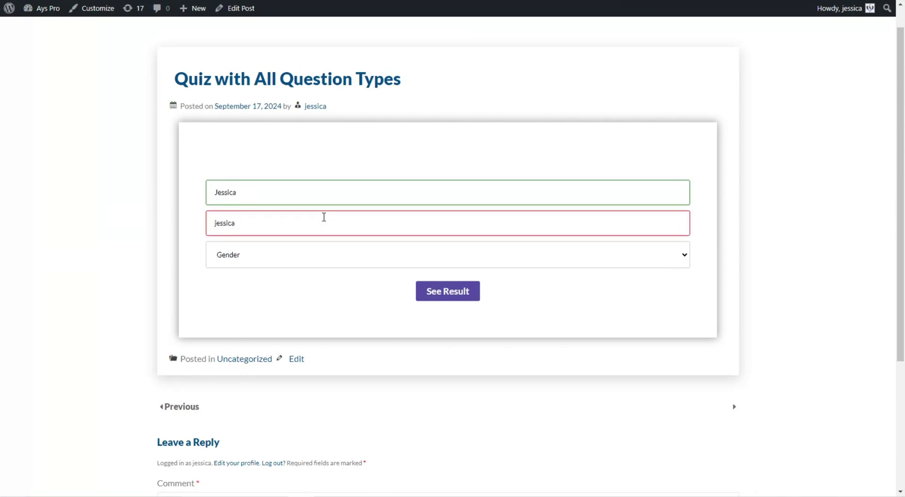
{"action": "left_click", "coordinate": [299, 254]}
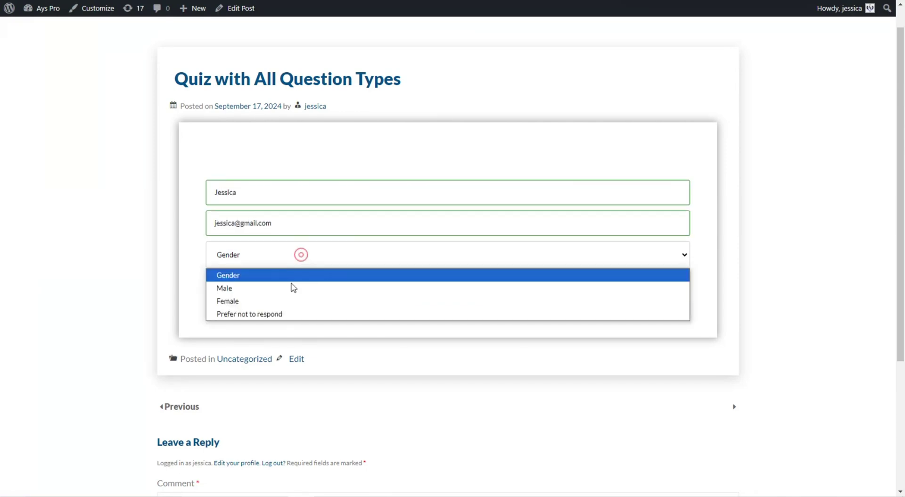
{"action": "left_click", "coordinate": [284, 300]}
{"action": "left_click", "coordinate": [431, 292]}
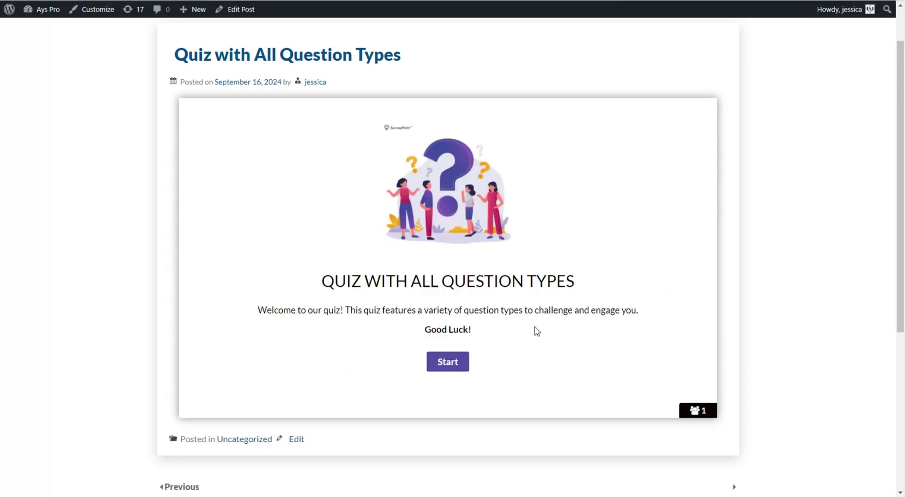
- Start a new attempt, pick Pacific Ocean for question 1, and advance to question 2
{"action": "left_click", "coordinate": [439, 362]}
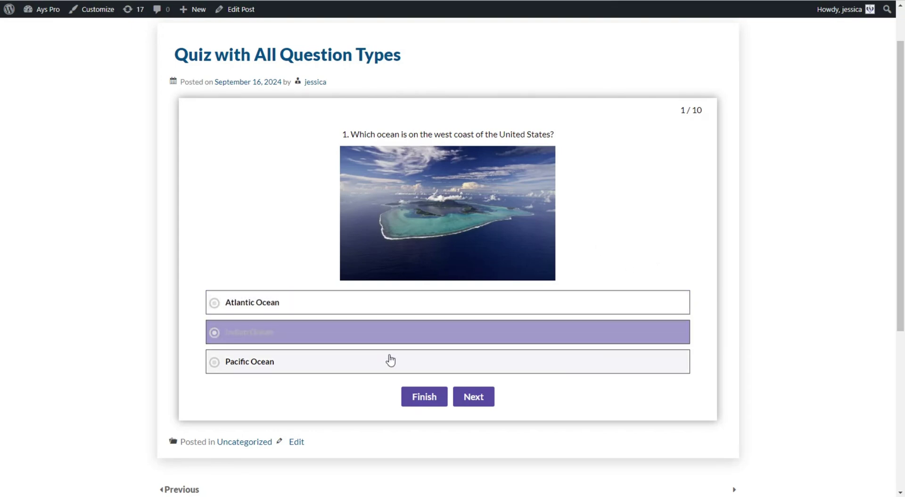
{"action": "left_click", "coordinate": [390, 360]}
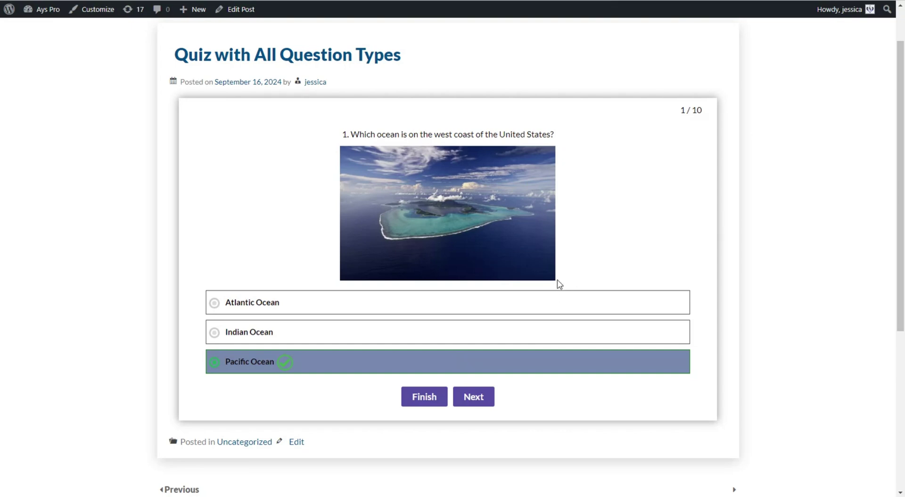
{"action": "left_click", "coordinate": [491, 397]}
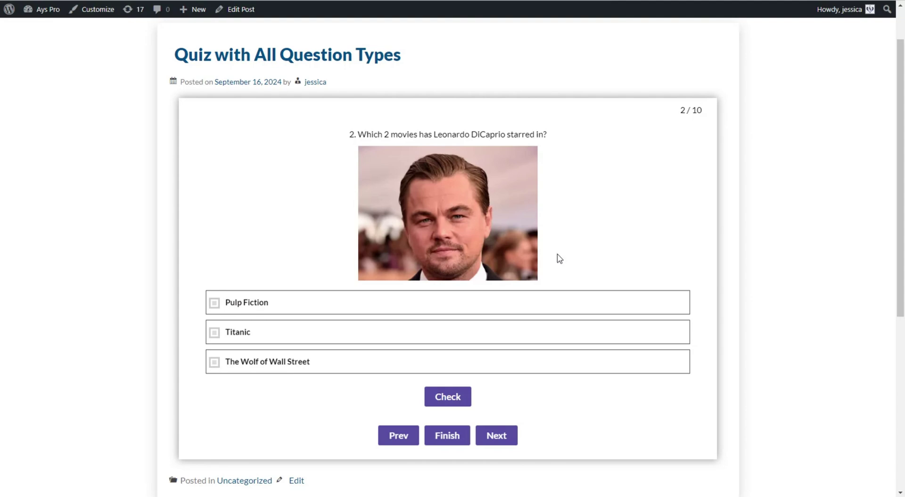
- Answer question 2 with Titanic and The Wolf of Wall Street and check it
{"action": "left_click", "coordinate": [372, 327]}
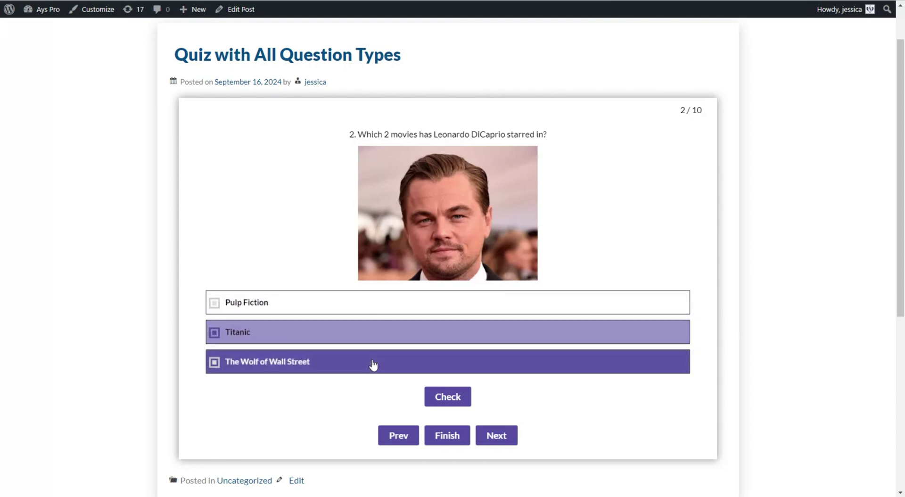
{"action": "left_click", "coordinate": [371, 359]}
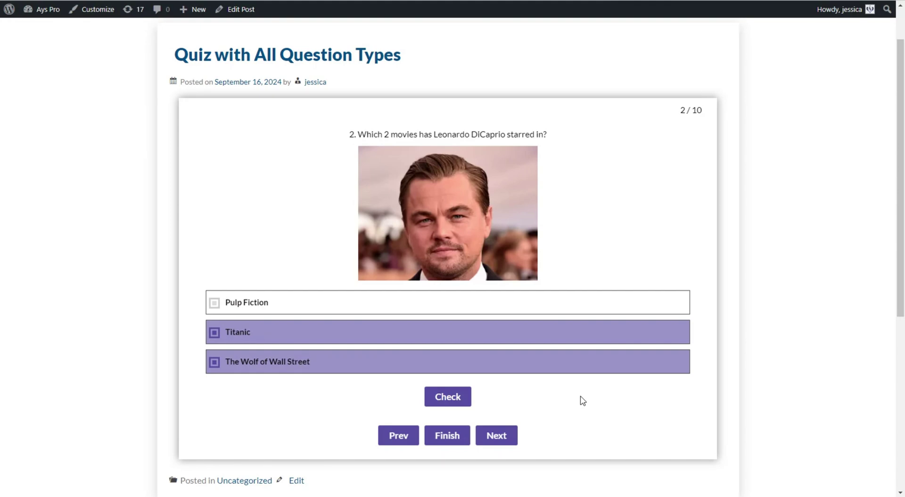
{"action": "left_click", "coordinate": [461, 402]}
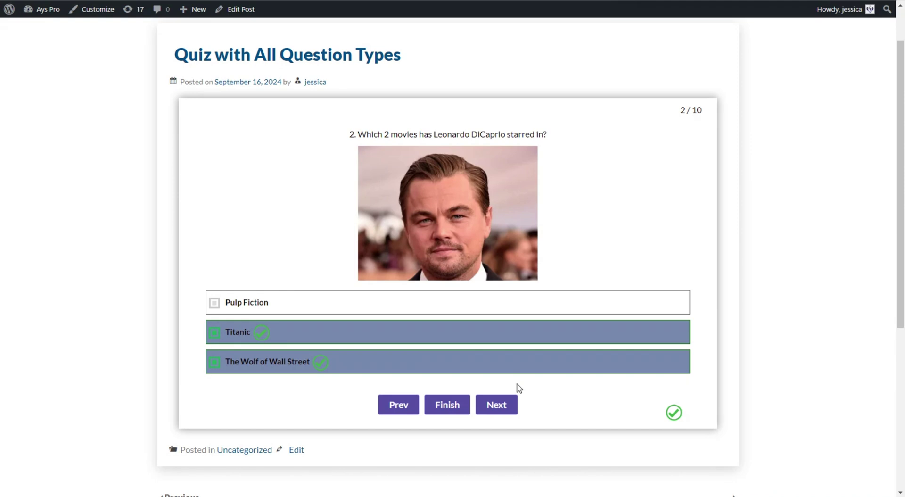
{"action": "left_click", "coordinate": [507, 406]}
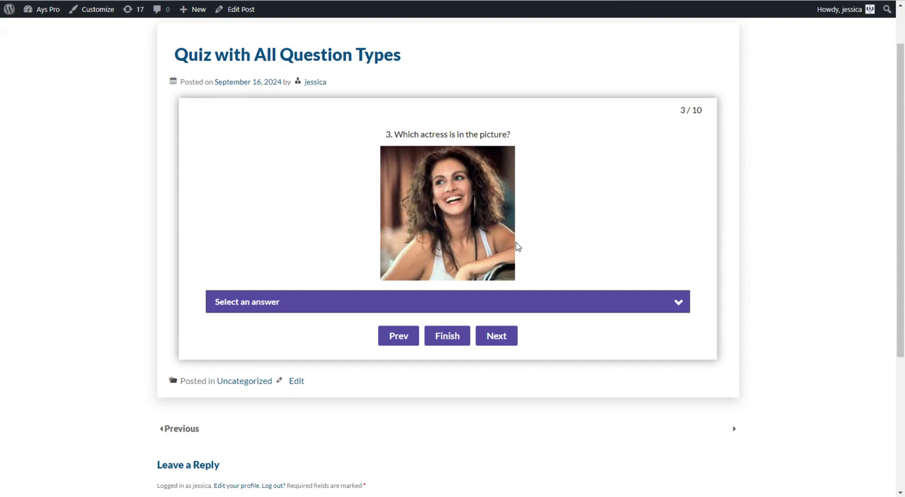
- Choose Julia Roberts from the actress dropdown and advance to question 4
{"action": "left_click", "coordinate": [526, 304]}
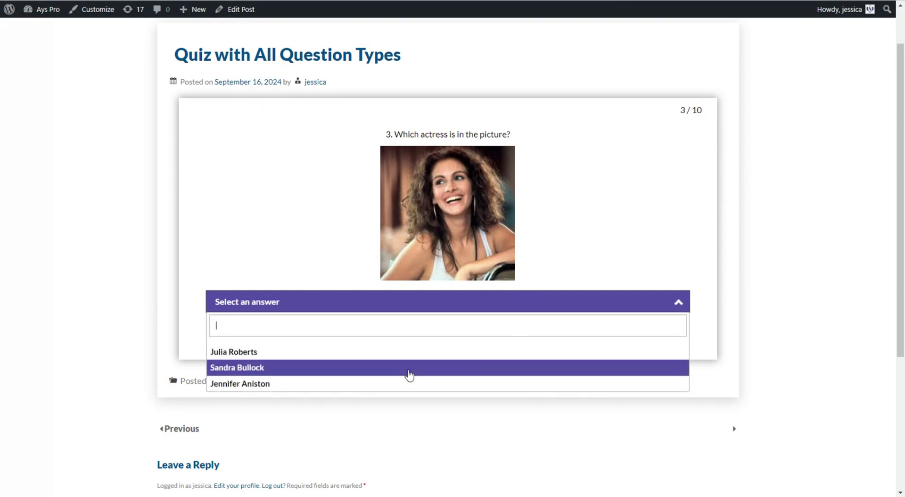
{"action": "left_click", "coordinate": [281, 352]}
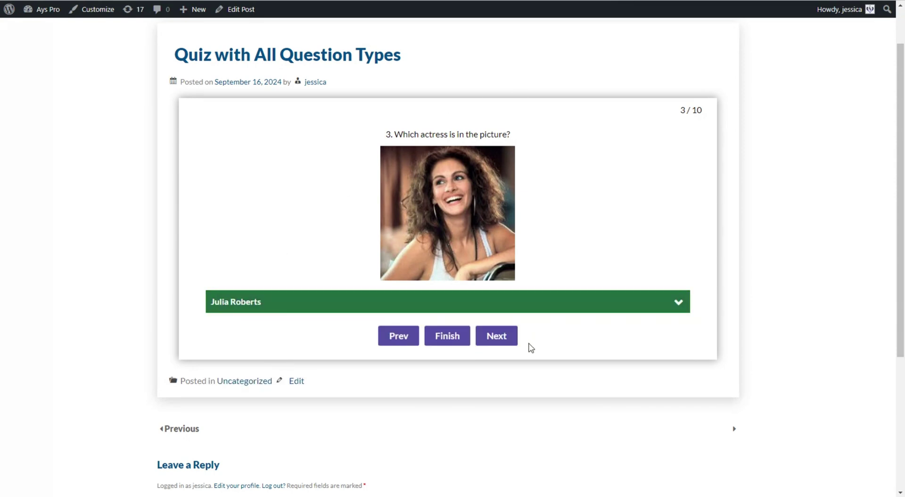
{"action": "left_click", "coordinate": [514, 337]}
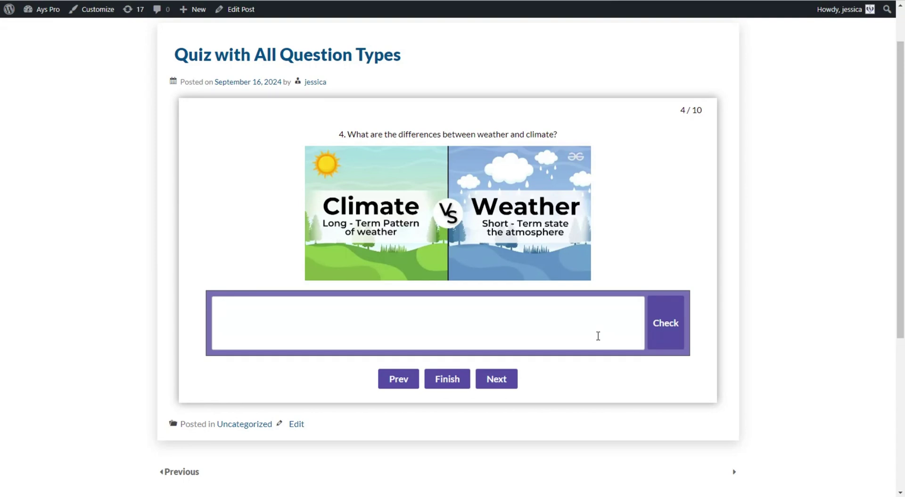
- Answer the longest-river question with Nile and check it
{"action": "left_click", "coordinate": [513, 387]}
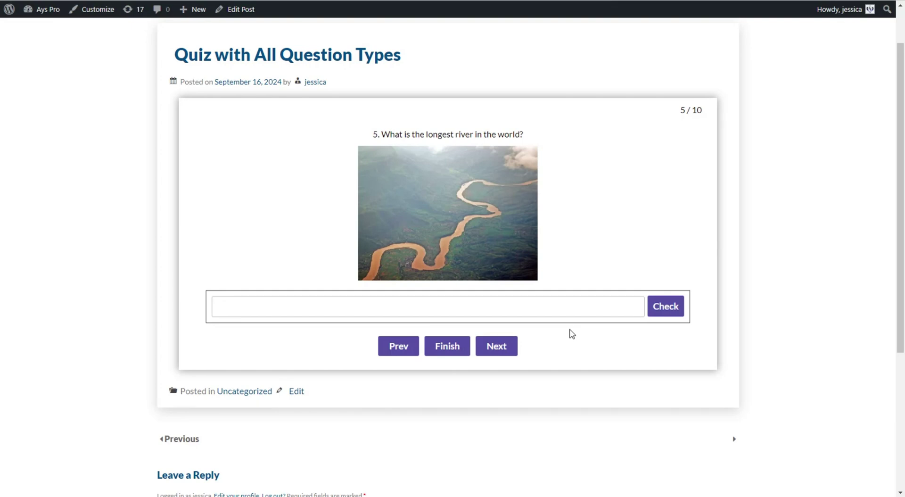
{"action": "type", "text": "Nile"}
{"action": "left_click", "coordinate": [660, 313]}
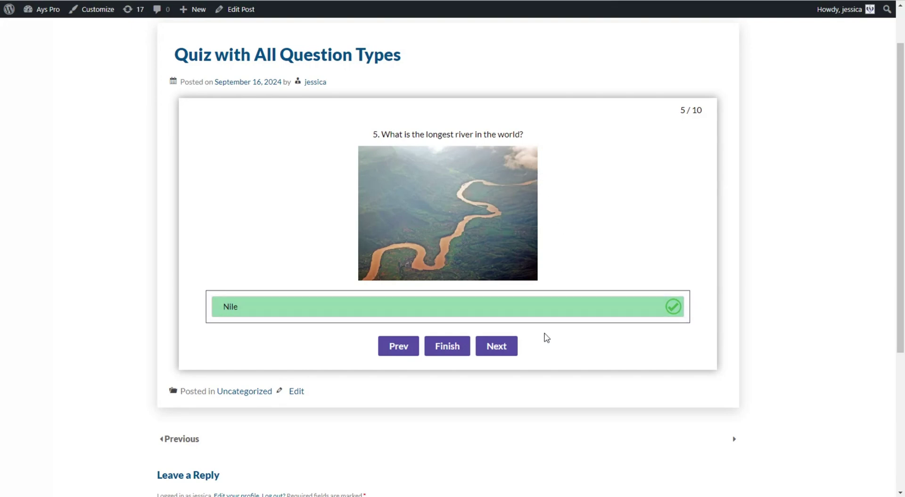
{"action": "left_click", "coordinate": [514, 351]}
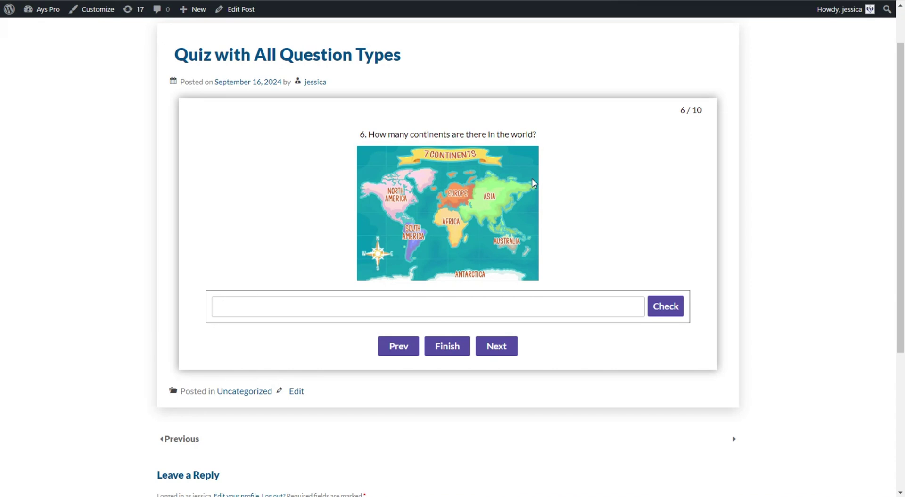
- Answer 7 for the continents question, then enter 09/02/1945 as the war-end date
{"action": "type", "text": "7"}
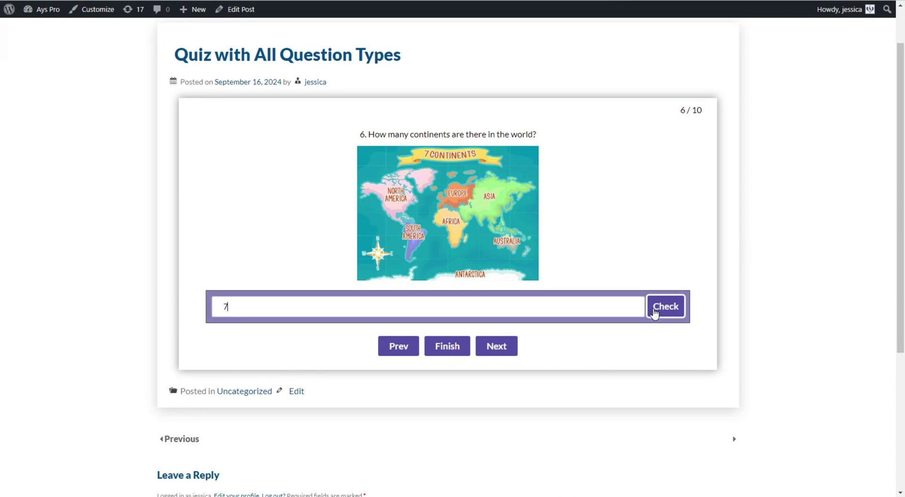
{"action": "left_click", "coordinate": [655, 307]}
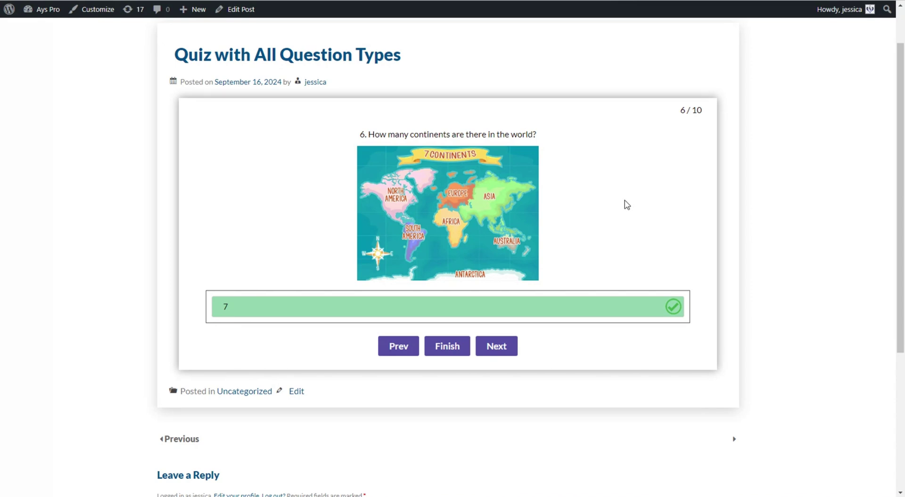
{"action": "left_click", "coordinate": [512, 350]}
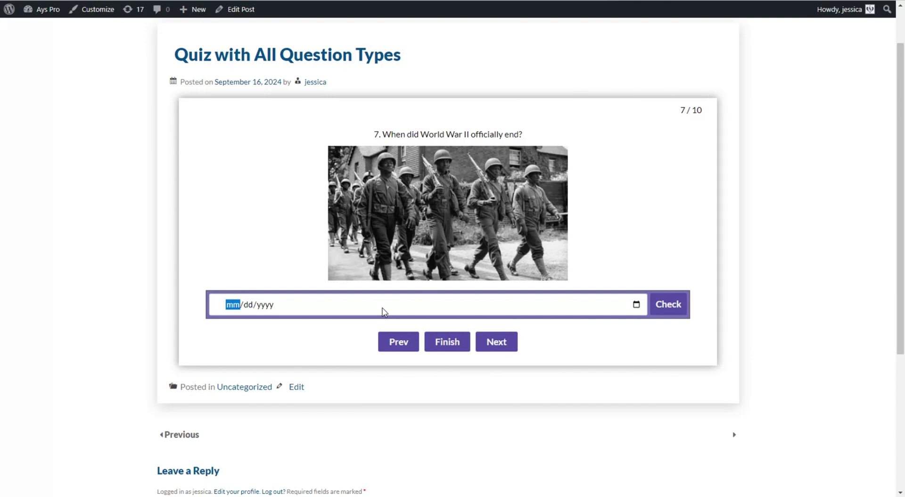
{"action": "type", "text": "09/02/"}
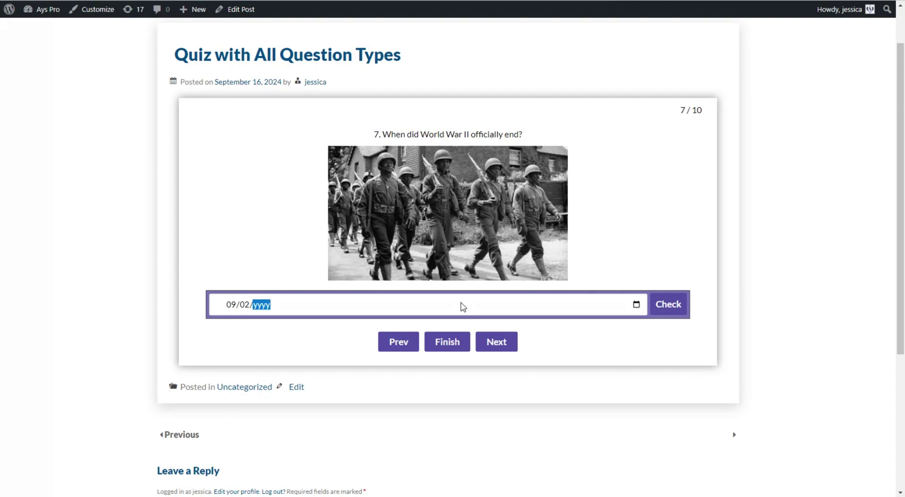
{"action": "type", "text": "1945"}
- Check the 09/02/1945 World War II end date so it is marked correct
{"action": "left_click", "coordinate": [459, 304]}
{"action": "left_click", "coordinate": [668, 304]}
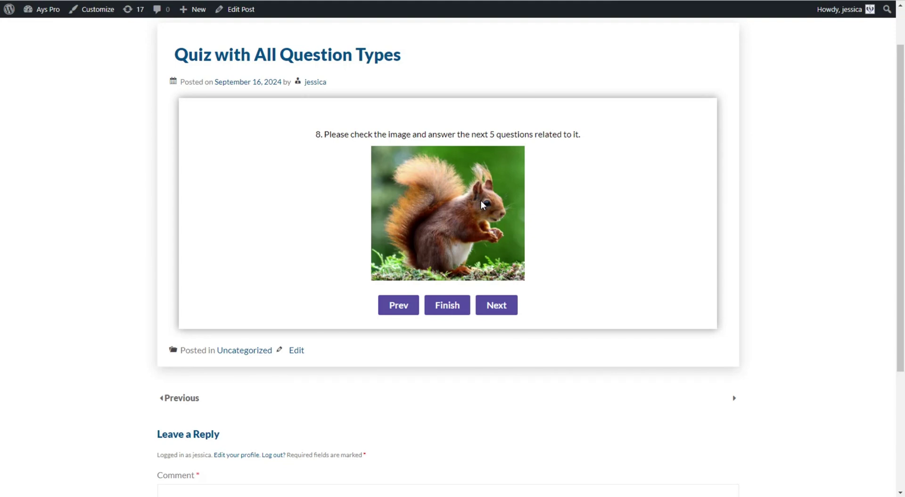
- Switch the Sydney-capital answer from True to False and advance to question 10
{"action": "left_click", "coordinate": [501, 305]}
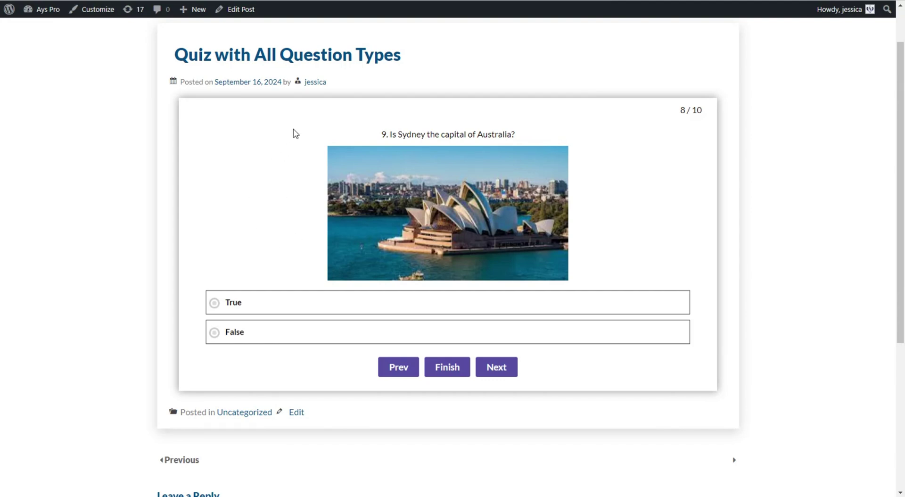
{"action": "left_click", "coordinate": [289, 302]}
{"action": "left_click", "coordinate": [287, 327]}
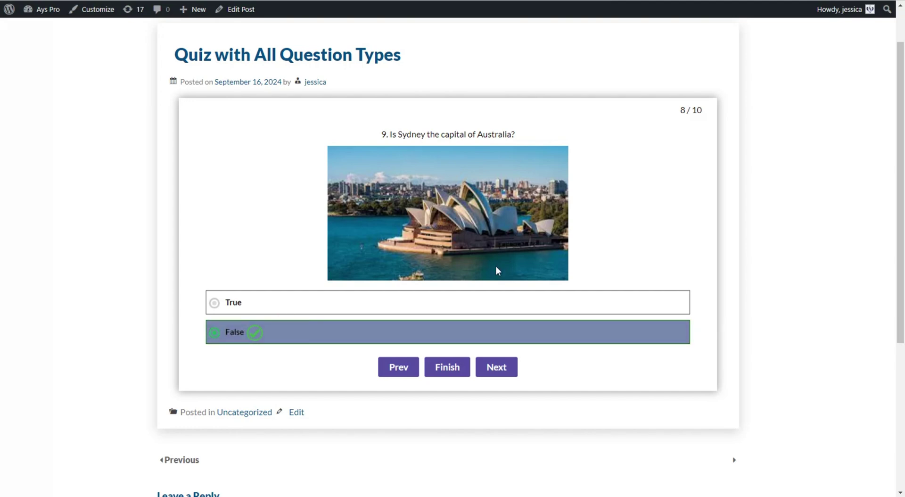
{"action": "left_click", "coordinate": [507, 376]}
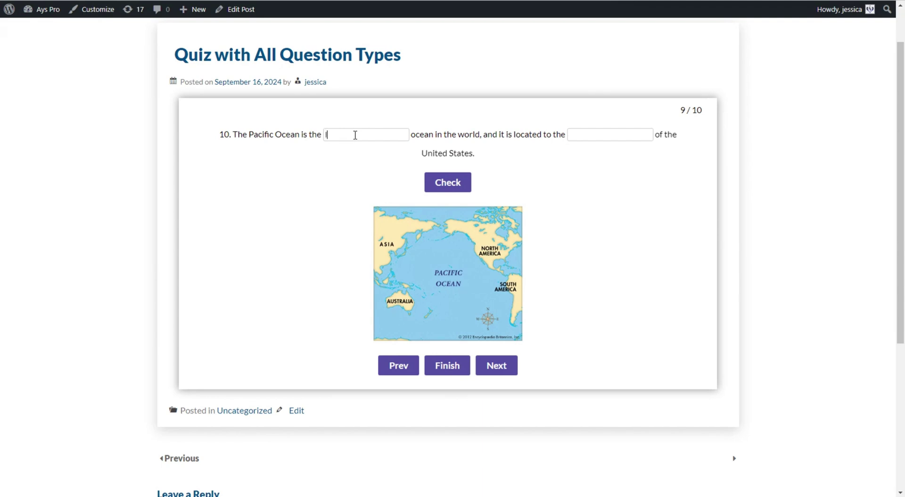
- Fill the blanks with 'largest' and 'west', check them, and continue to question 11
{"action": "type", "text": "argest"}
{"action": "left_click", "coordinate": [570, 135]}
{"action": "type", "text": "west"}
{"action": "left_click", "coordinate": [445, 188]}
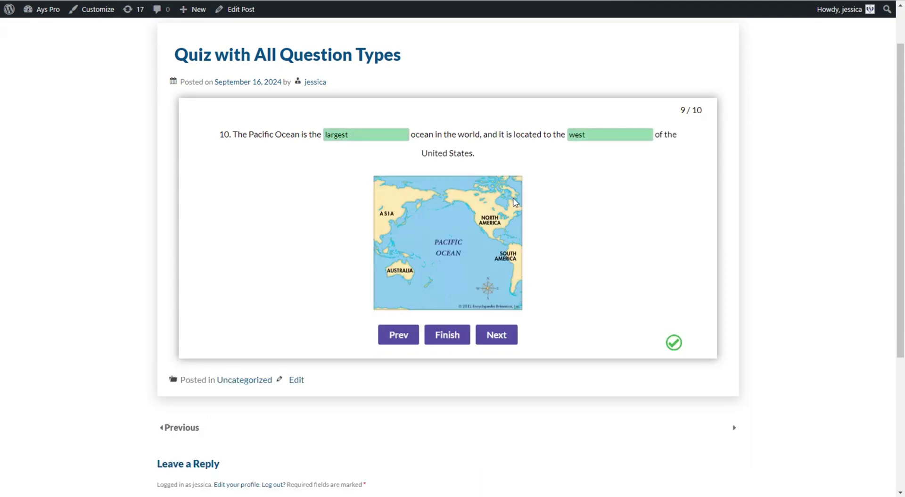
{"action": "scroll", "coordinate": [542, 212], "scroll_direction": "down", "scroll_amount": 1}
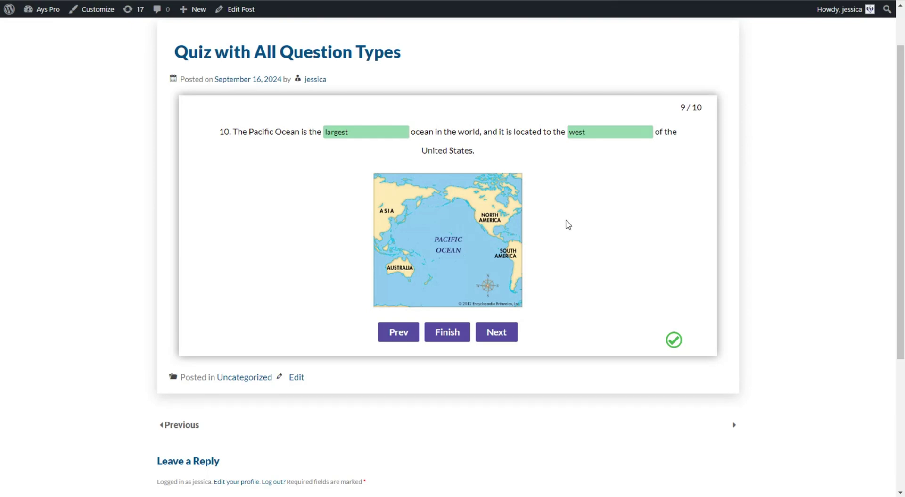
{"action": "left_click", "coordinate": [502, 333]}
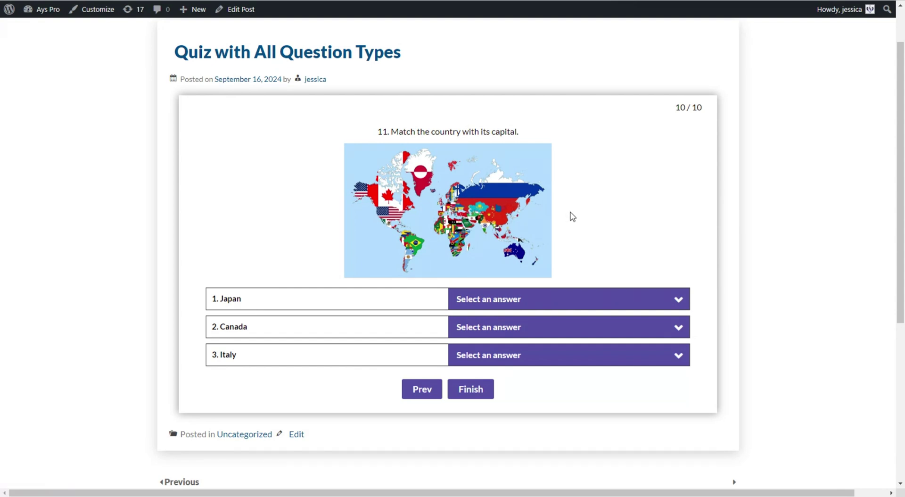
- Pick Tokyo for Japan, Ottawa for Canada and Rome for Italy, then finish the quiz
{"action": "left_click", "coordinate": [547, 298]}
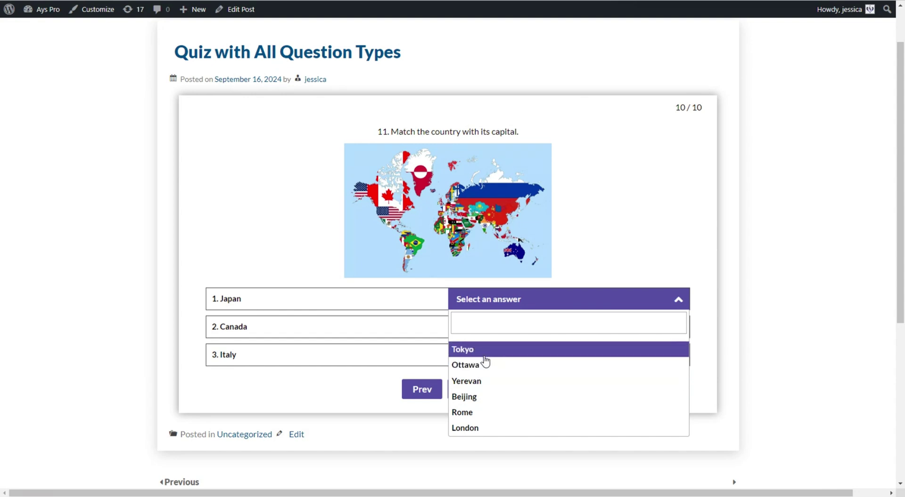
{"action": "left_click", "coordinate": [484, 353]}
{"action": "left_click", "coordinate": [485, 326]}
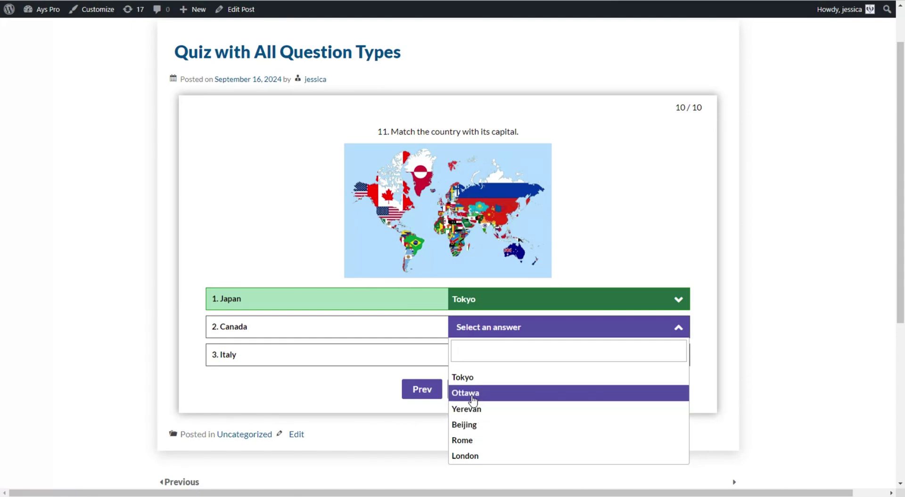
{"action": "left_click", "coordinate": [473, 398]}
{"action": "left_click", "coordinate": [479, 360]}
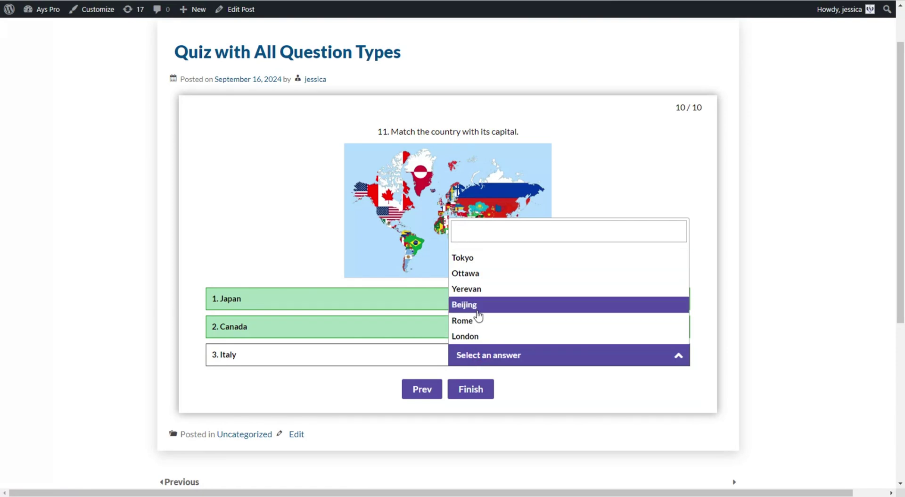
{"action": "left_click", "coordinate": [484, 321]}
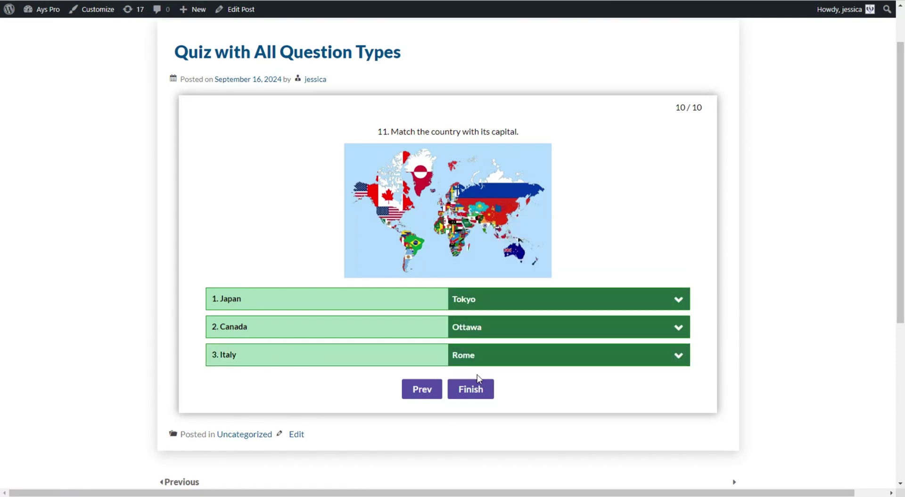
{"action": "left_click", "coordinate": [478, 394]}
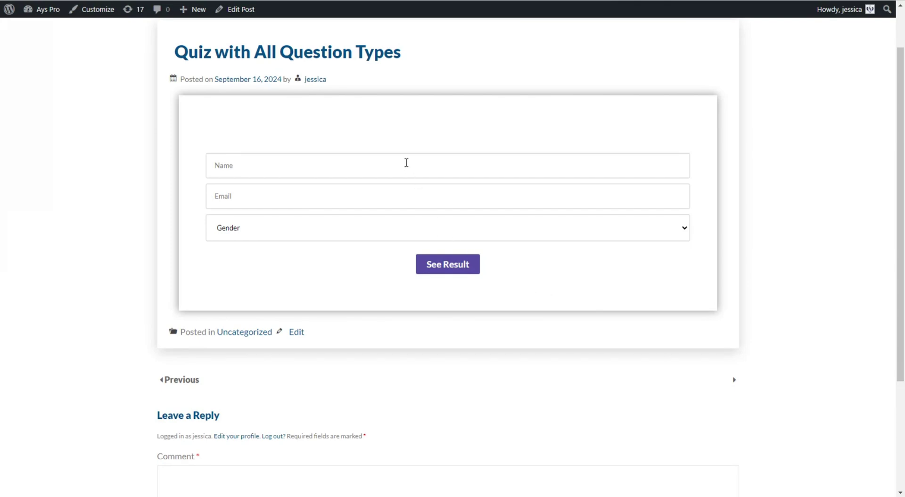
- Enter the taker's name and email, select Female gender, and submit to view the result
{"action": "left_click", "coordinate": [407, 162]}
{"action": "type", "text": "jessica"}
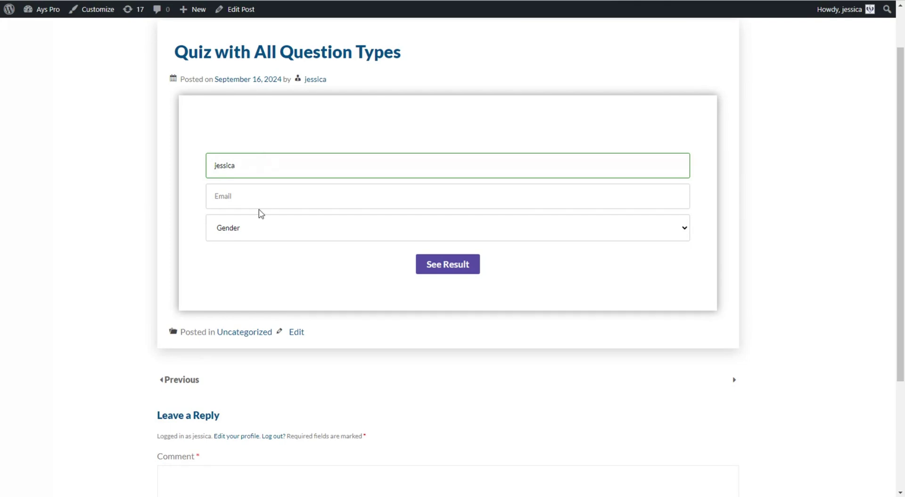
{"action": "left_click", "coordinate": [251, 198]}
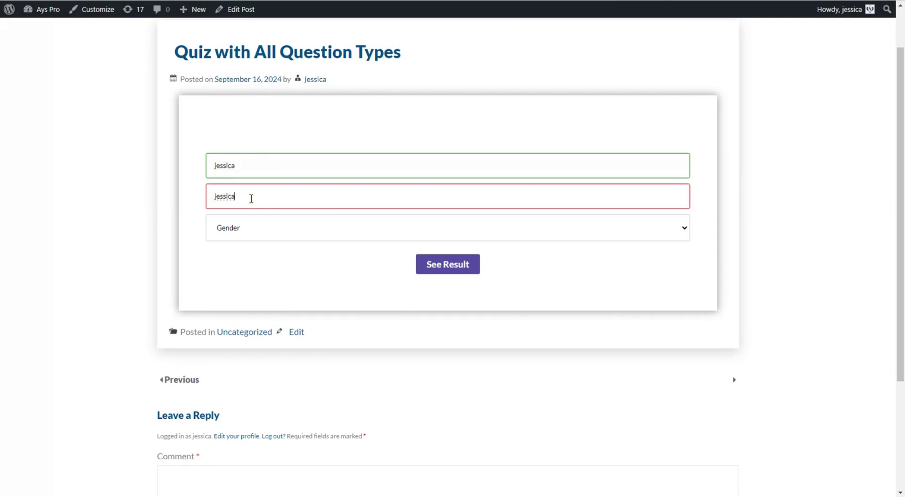
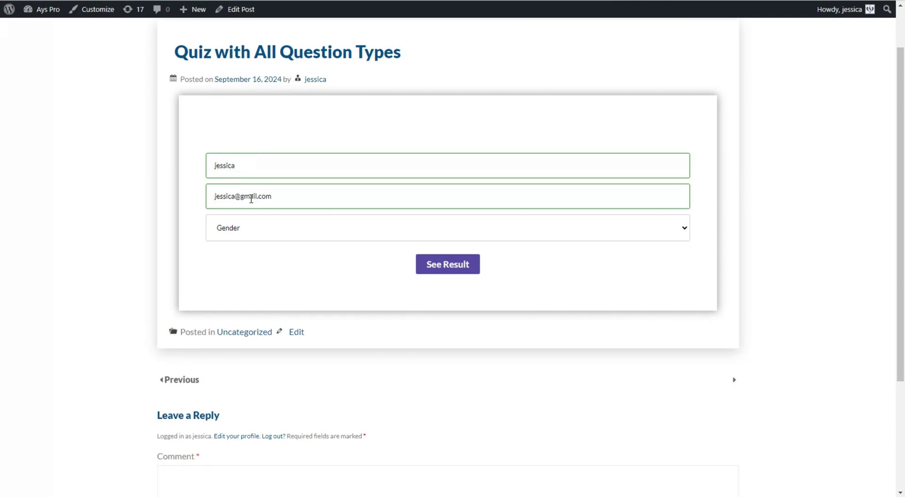
{"action": "left_click", "coordinate": [249, 228]}
{"action": "left_click", "coordinate": [301, 273]}
{"action": "left_click", "coordinate": [426, 268]}
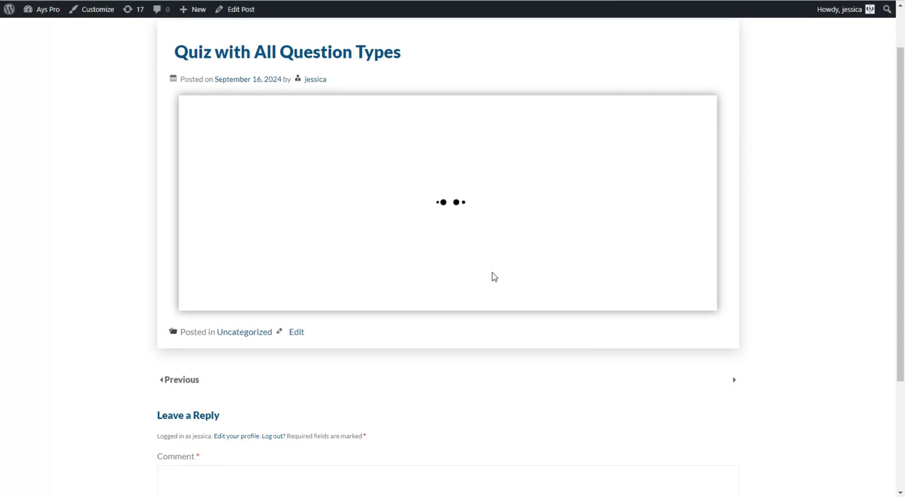
{"action": "scroll", "coordinate": [496, 277], "scroll_direction": "down", "scroll_amount": 1}
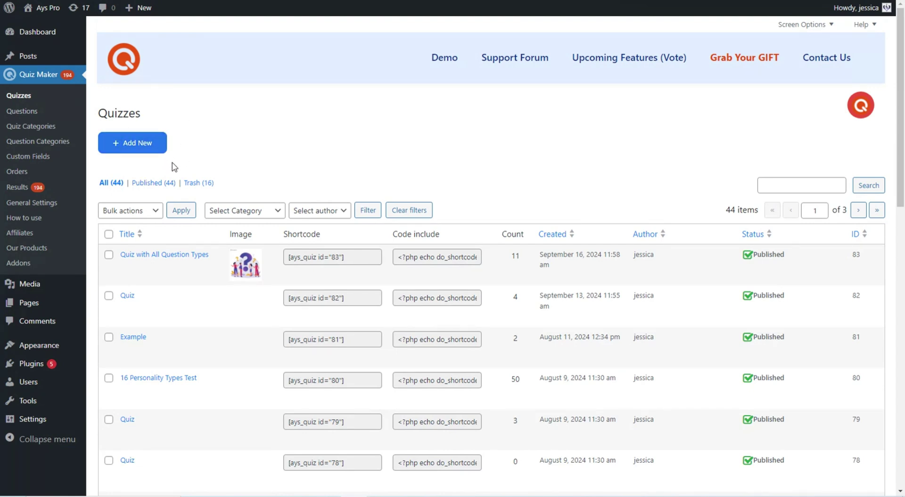
- Open 'Quiz with All Question Types' to review its questions, then go to Quiz Maker > Questions
{"action": "left_click", "coordinate": [196, 247]}
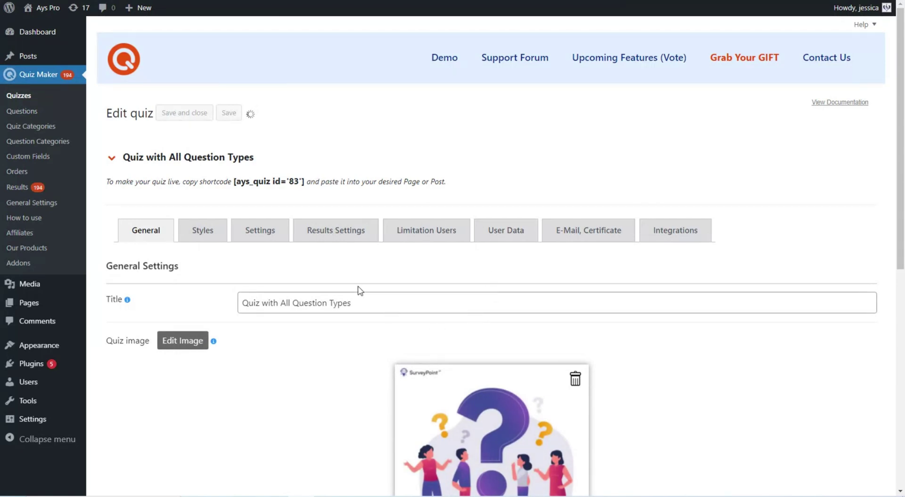
{"action": "scroll", "coordinate": [637, 183], "scroll_direction": "down", "scroll_amount": 3}
{"action": "scroll", "coordinate": [639, 183], "scroll_direction": "down", "scroll_amount": 12}
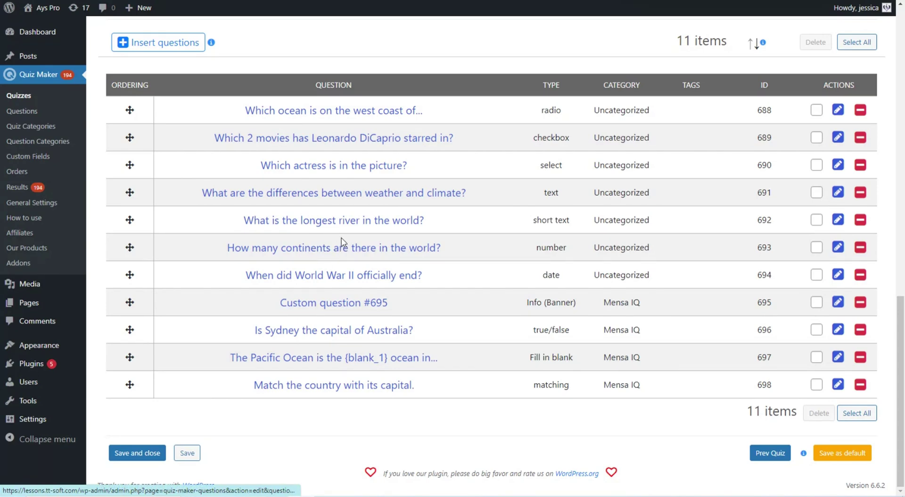
{"action": "scroll", "coordinate": [338, 239], "scroll_direction": "up", "scroll_amount": 4}
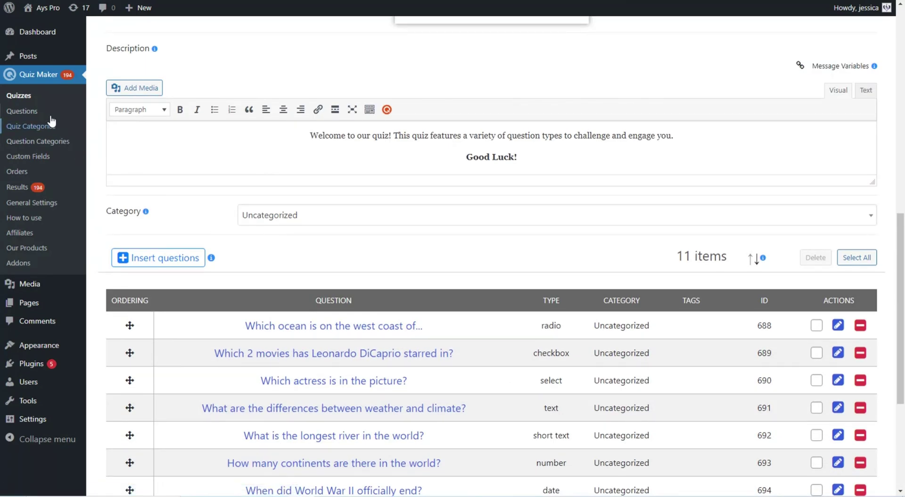
{"action": "left_click", "coordinate": [71, 97]}
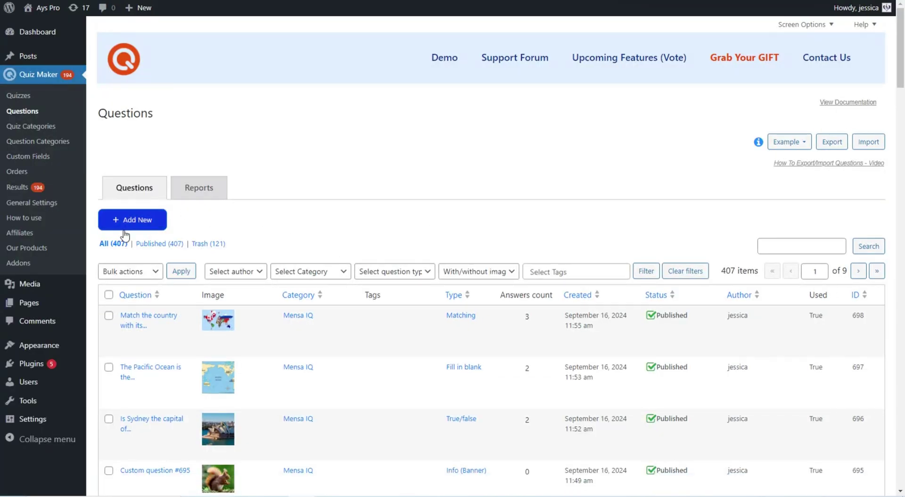
- Start a new question and scroll through its blank form
{"action": "left_click", "coordinate": [125, 220]}
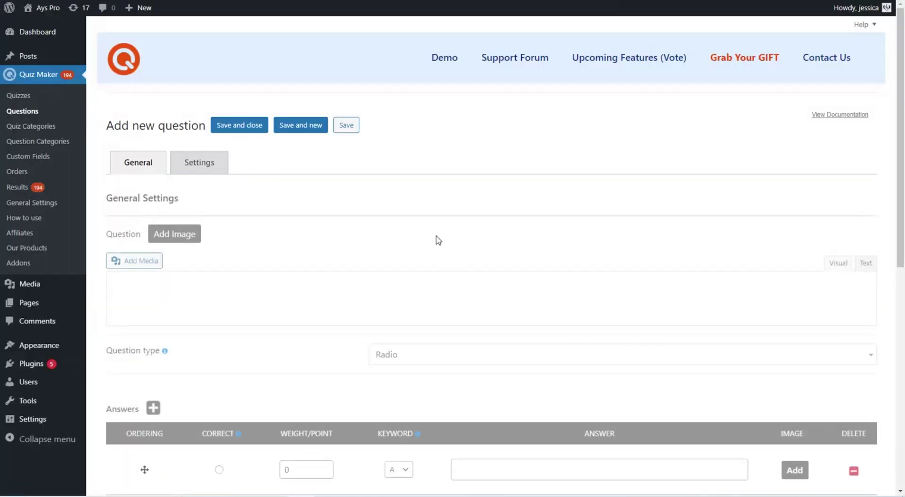
{"action": "scroll", "coordinate": [319, 243], "scroll_direction": "down", "scroll_amount": 8}
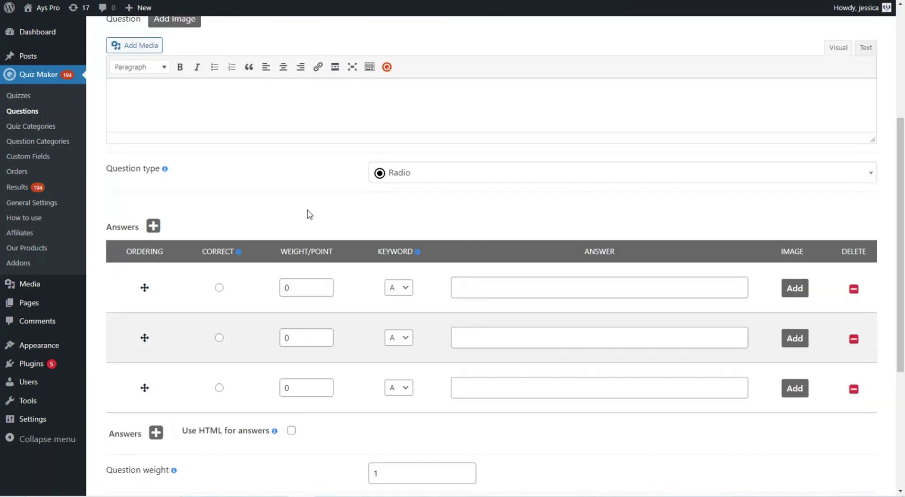
{"action": "scroll", "coordinate": [406, 244], "scroll_direction": "up", "scroll_amount": 4}
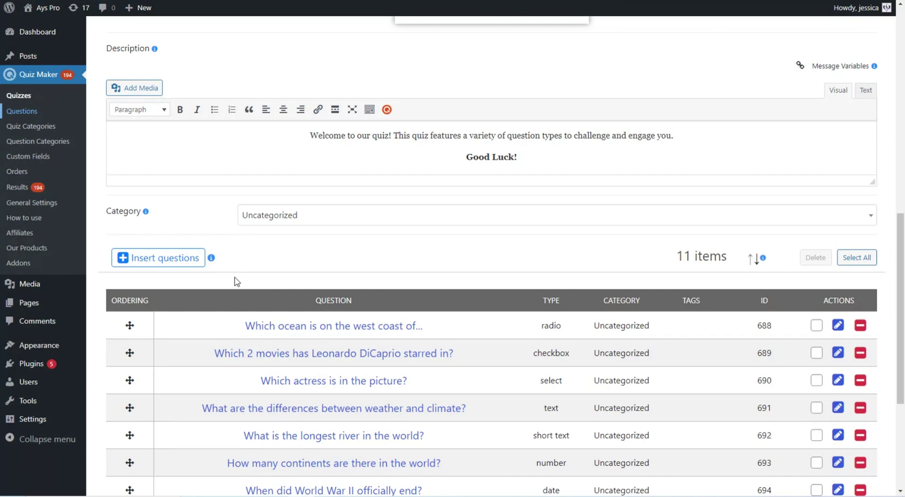
- Open the Insert questions picker and scroll through the existing questions
{"action": "left_click", "coordinate": [187, 261]}
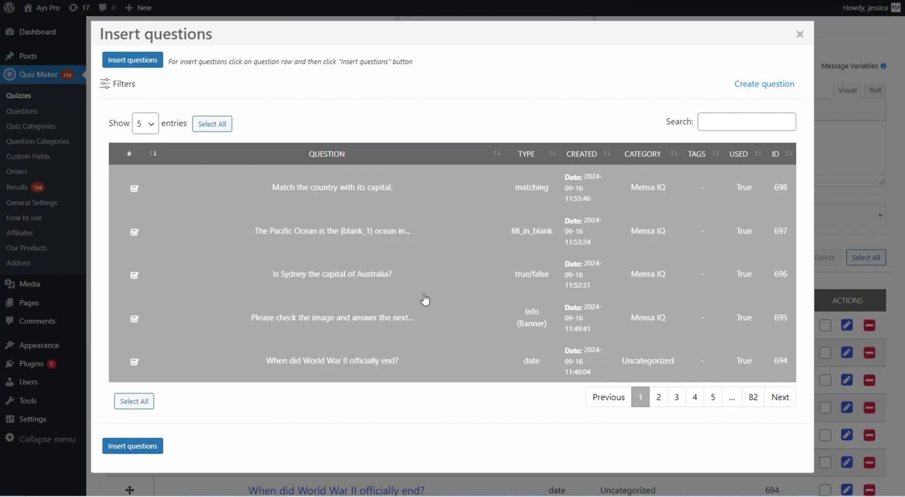
{"action": "scroll", "coordinate": [615, 257], "scroll_direction": "down", "scroll_amount": 2}
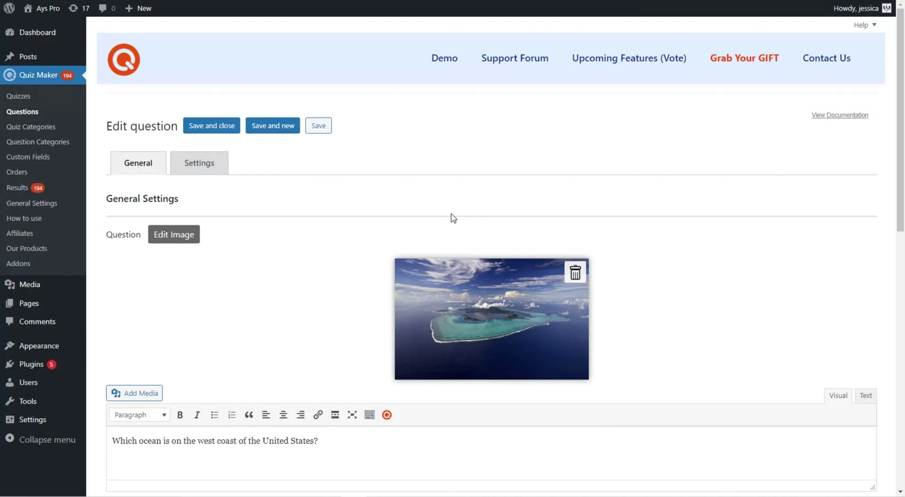
{"action": "scroll", "coordinate": [465, 211], "scroll_direction": "down", "scroll_amount": 1}
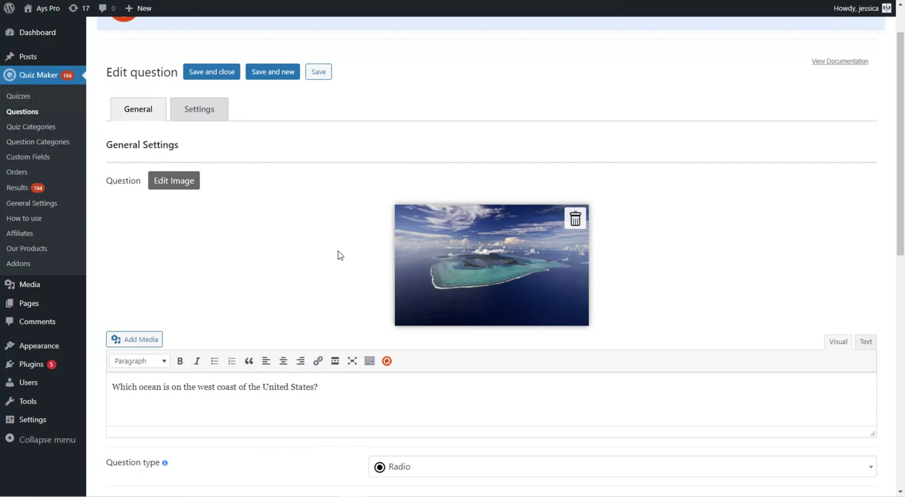
{"action": "scroll", "coordinate": [330, 281], "scroll_direction": "down", "scroll_amount": 1}
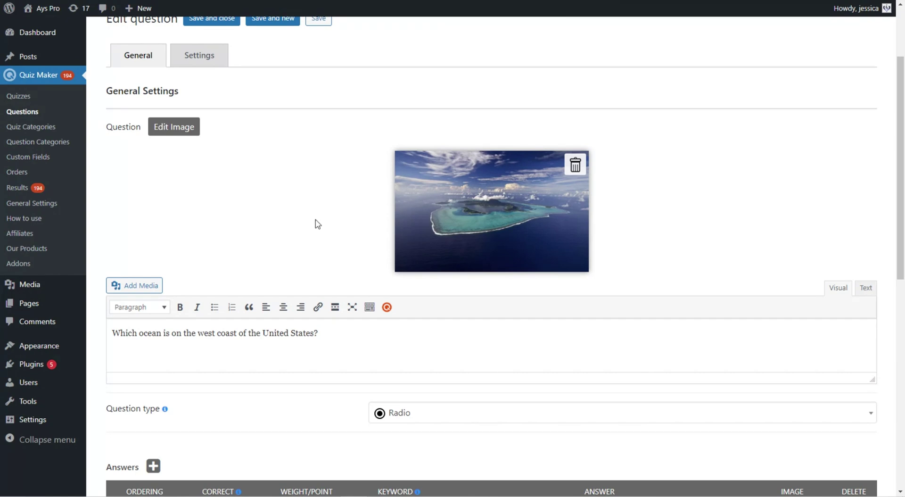
{"action": "scroll", "coordinate": [339, 227], "scroll_direction": "down", "scroll_amount": 2}
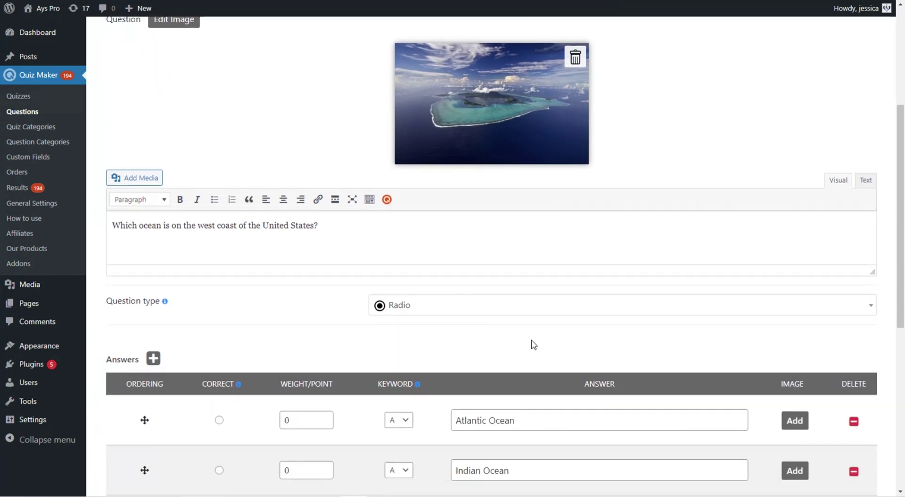
{"action": "scroll", "coordinate": [541, 313], "scroll_direction": "down", "scroll_amount": 2}
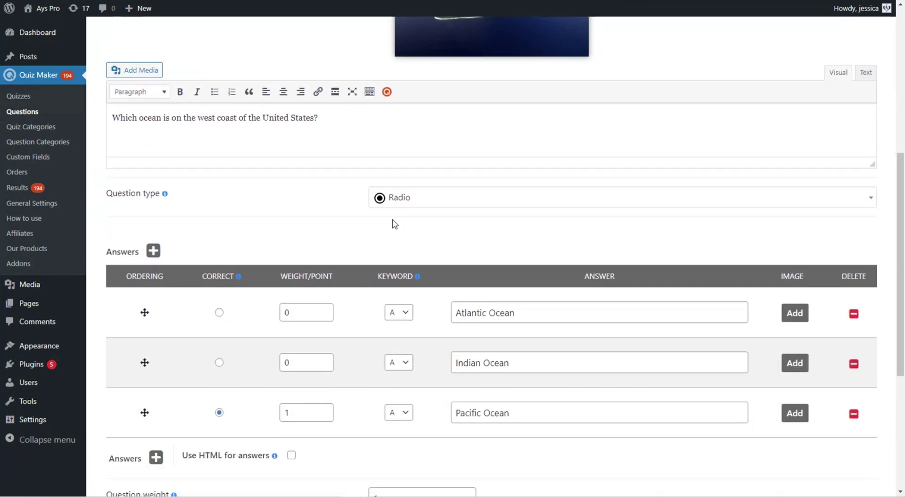
{"action": "left_click", "coordinate": [380, 207]}
{"action": "left_click", "coordinate": [419, 245]}
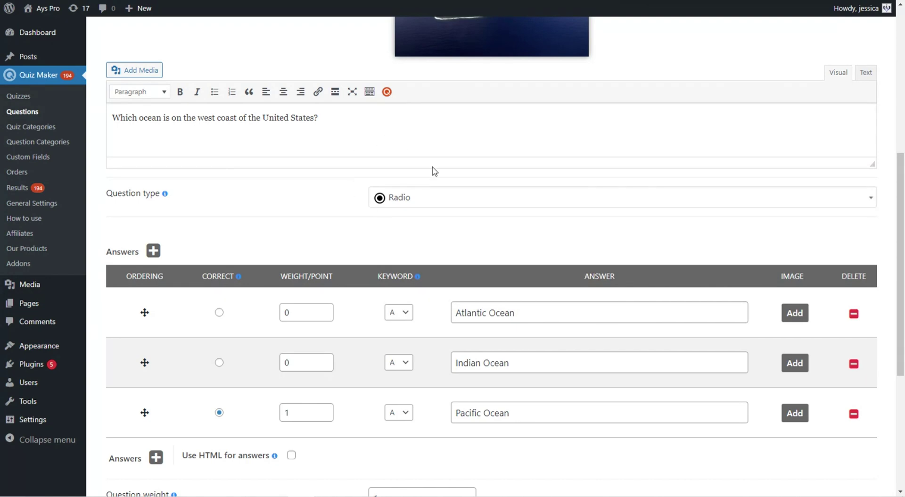
{"action": "scroll", "coordinate": [488, 244], "scroll_direction": "down", "scroll_amount": 1}
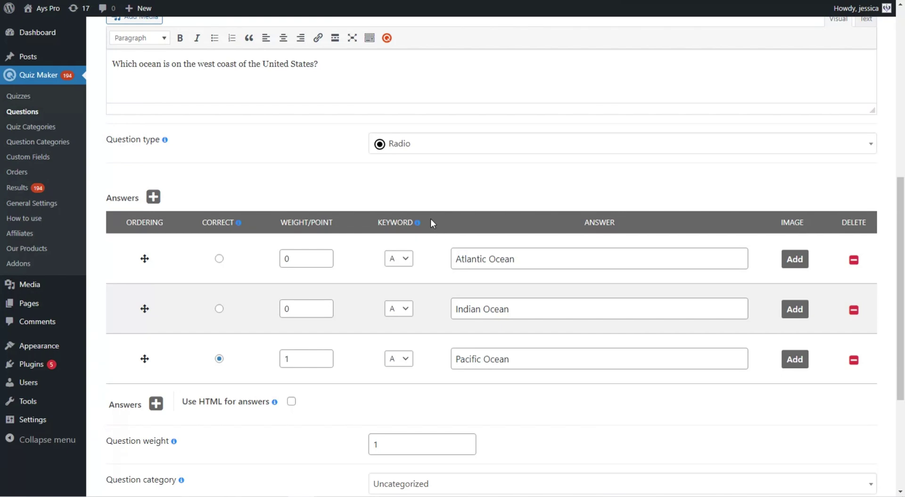
{"action": "scroll", "coordinate": [427, 214], "scroll_direction": "down", "scroll_amount": 4}
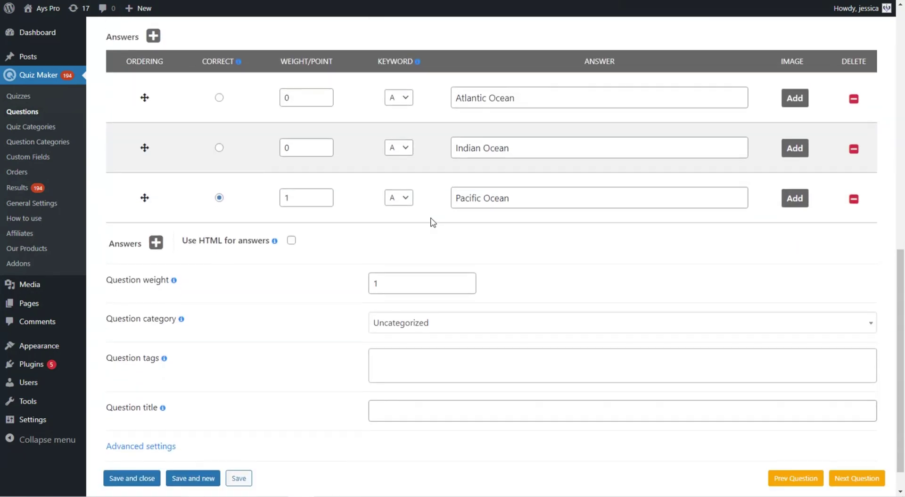
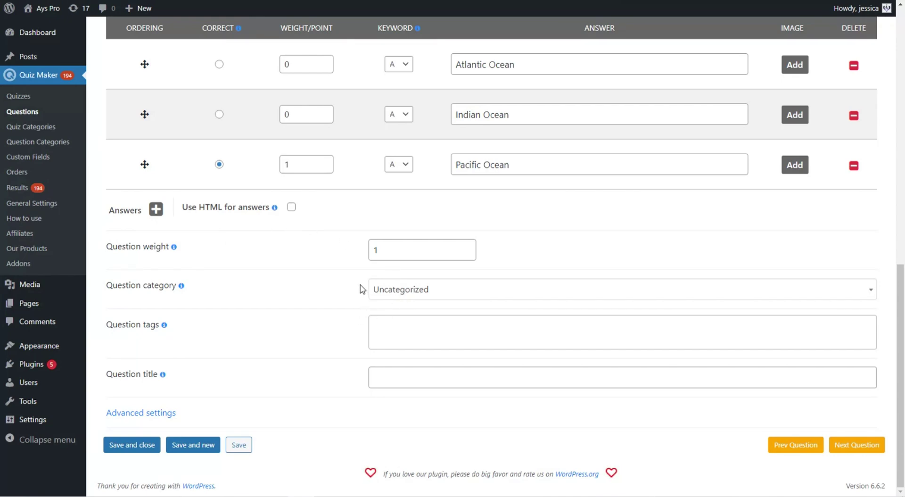
- Leave the tags empty and switch the Pacific Ocean question to its Settings tab
{"action": "left_click", "coordinate": [398, 330]}
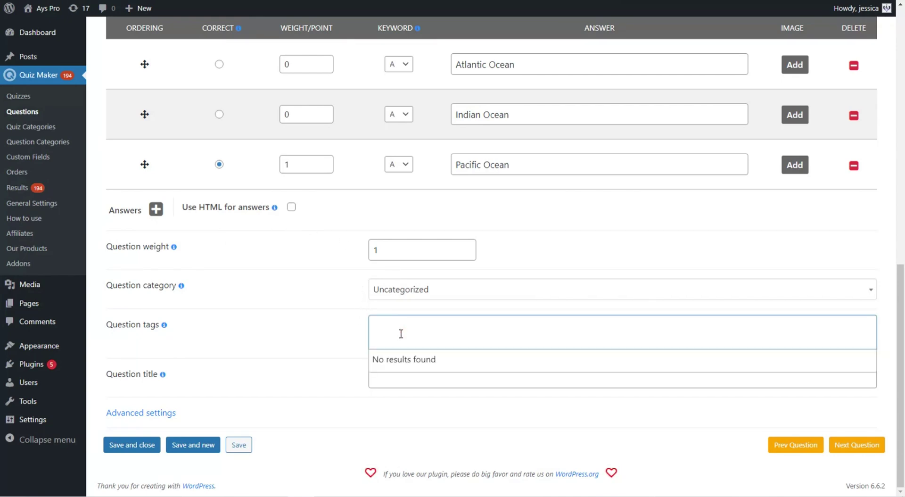
{"action": "left_click", "coordinate": [319, 335]}
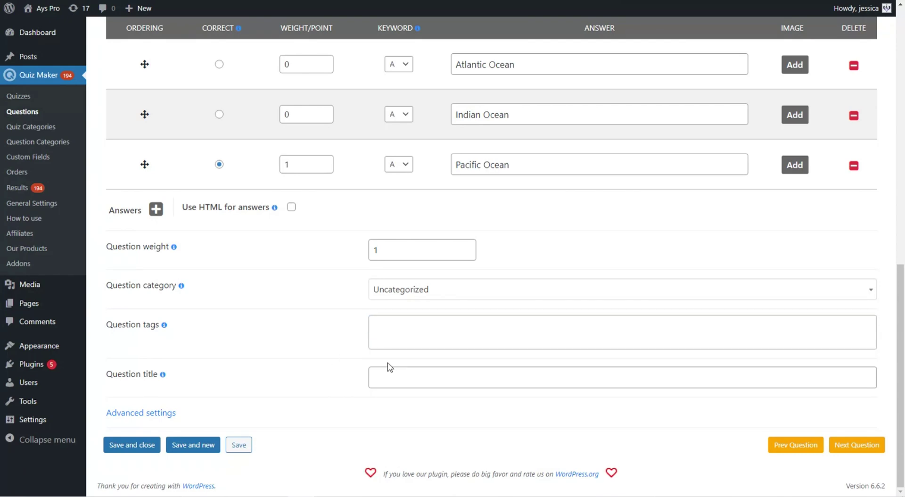
{"action": "scroll", "coordinate": [366, 354], "scroll_direction": "up", "scroll_amount": 10}
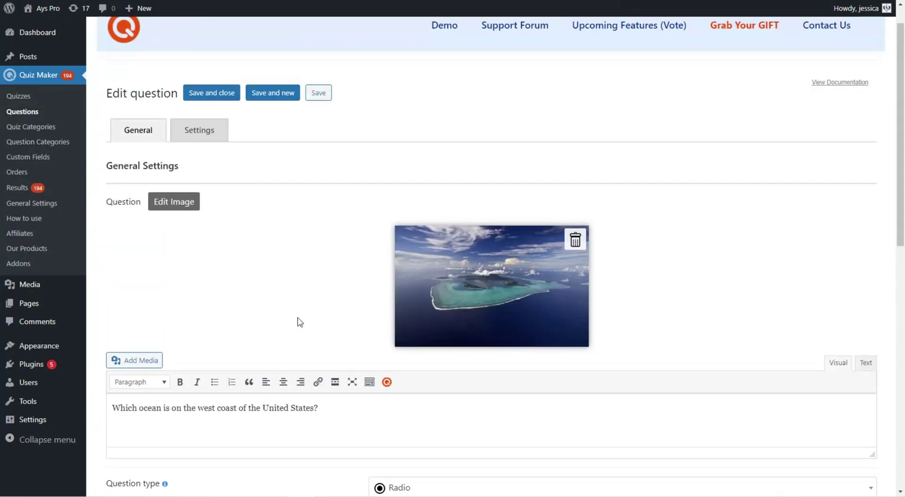
{"action": "left_click", "coordinate": [198, 136]}
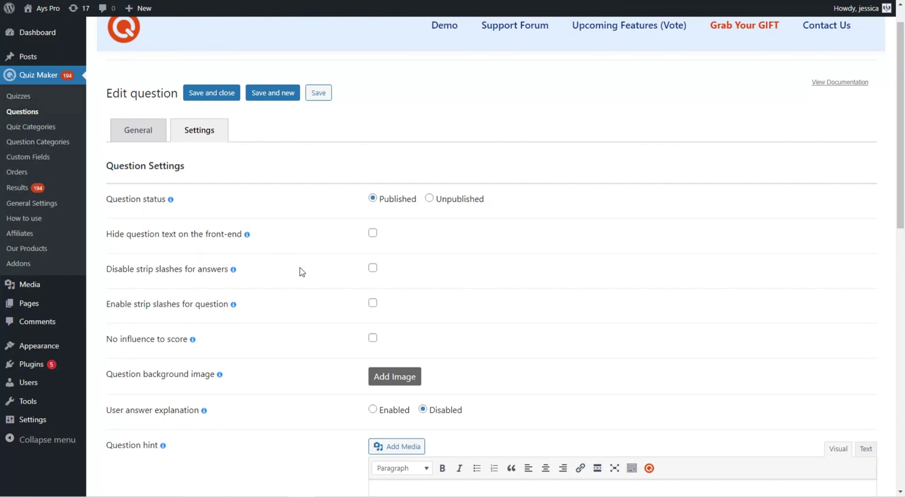
- Set User answer explanation to Enabled in the question settings
{"action": "scroll", "coordinate": [311, 288], "scroll_direction": "down", "scroll_amount": 1}
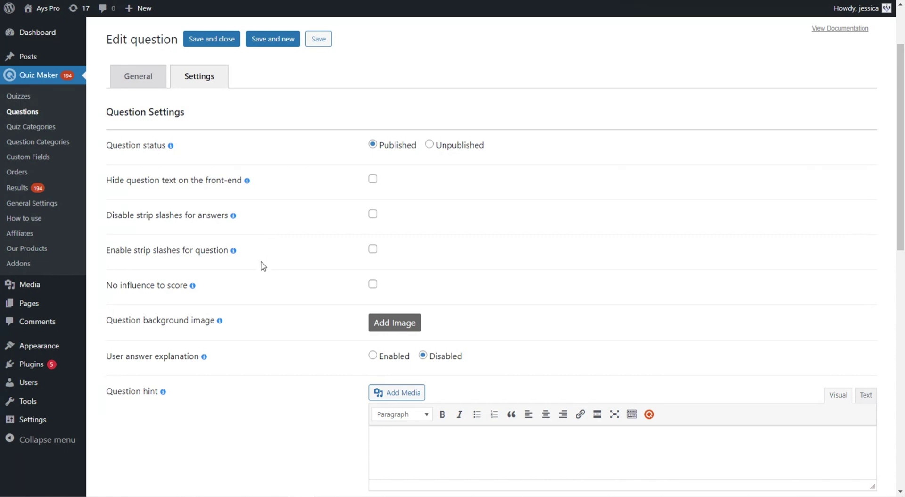
{"action": "scroll", "coordinate": [258, 247], "scroll_direction": "down", "scroll_amount": 1}
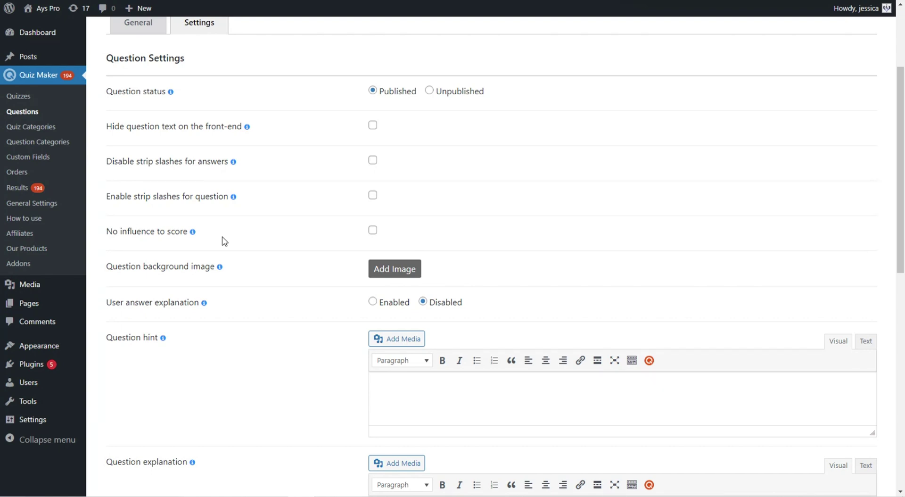
{"action": "scroll", "coordinate": [220, 240], "scroll_direction": "down", "scroll_amount": 1}
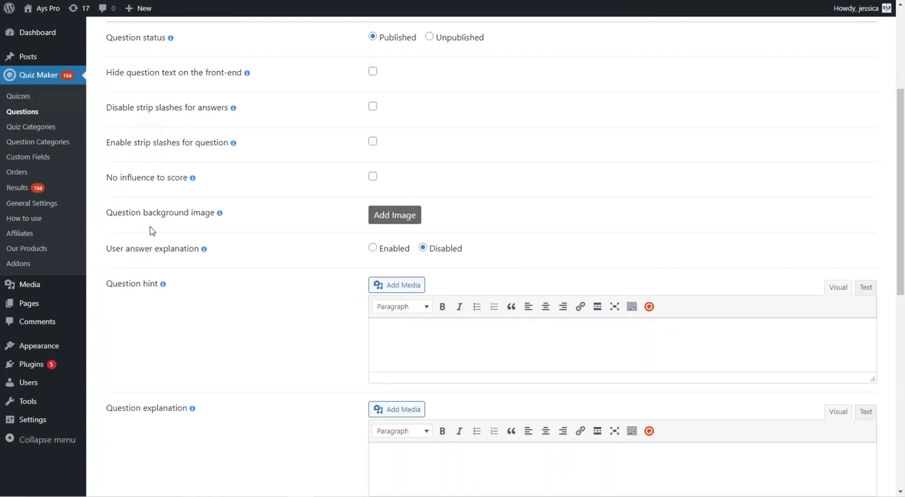
{"action": "scroll", "coordinate": [330, 250], "scroll_direction": "down", "scroll_amount": 1}
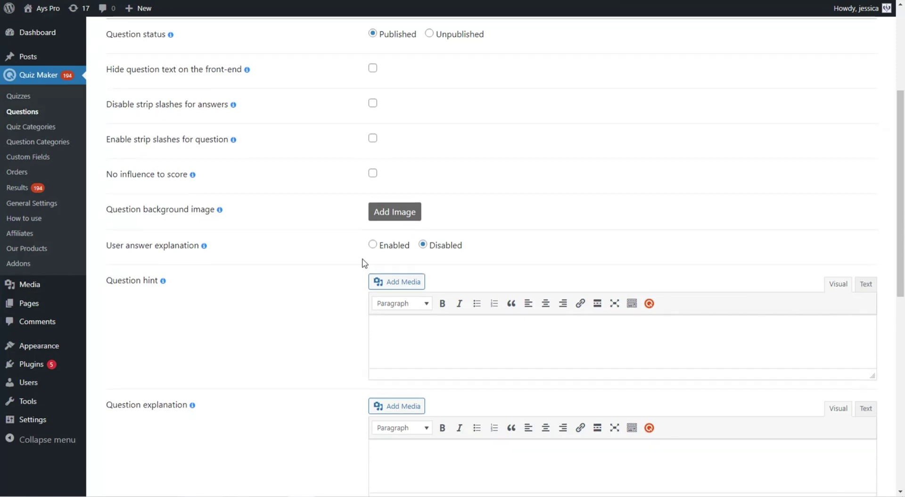
{"action": "scroll", "coordinate": [364, 263], "scroll_direction": "down", "scroll_amount": 1}
{"action": "left_click", "coordinate": [398, 193]}
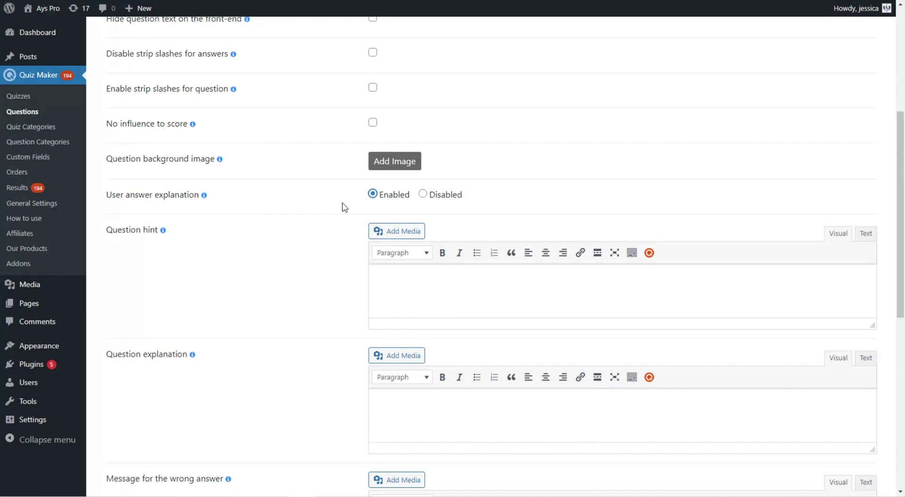
- Review the hint, explanation and answer-message fields, leaving them empty
{"action": "scroll", "coordinate": [344, 208], "scroll_direction": "down", "scroll_amount": 1}
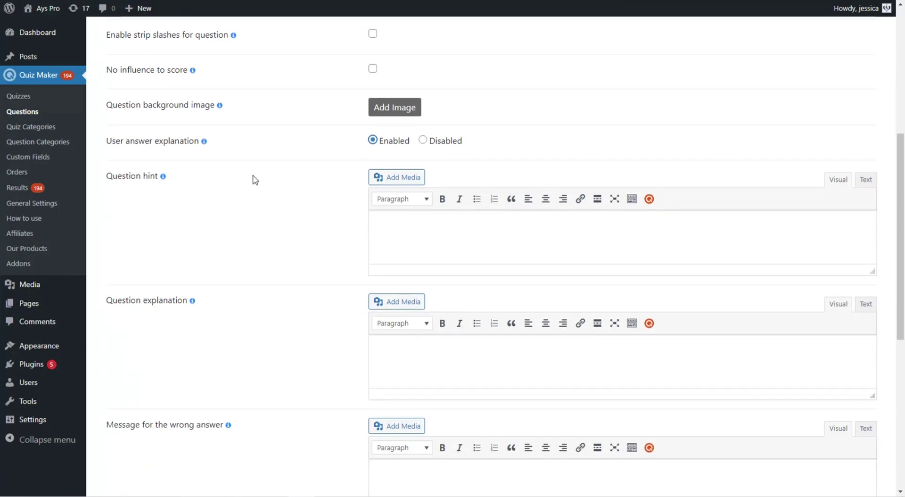
{"action": "scroll", "coordinate": [253, 179], "scroll_direction": "down", "scroll_amount": 1}
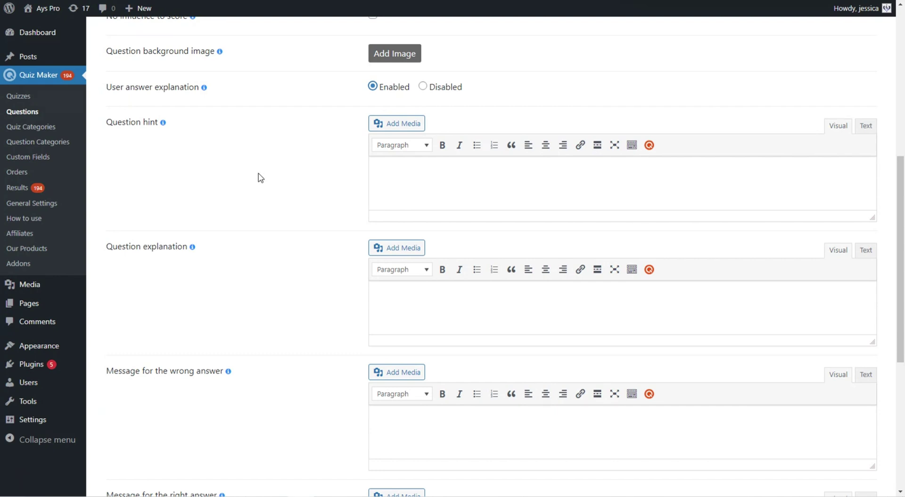
{"action": "scroll", "coordinate": [254, 203], "scroll_direction": "down", "scroll_amount": 2}
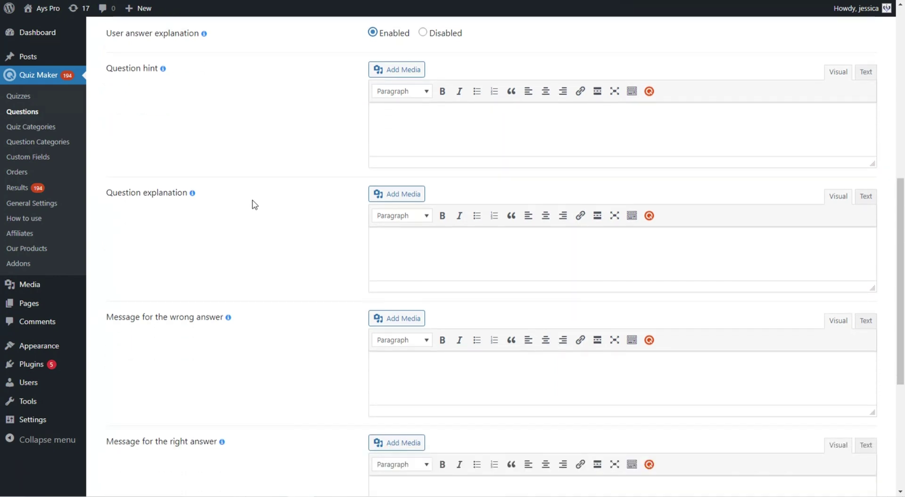
{"action": "scroll", "coordinate": [254, 205], "scroll_direction": "down", "scroll_amount": 2}
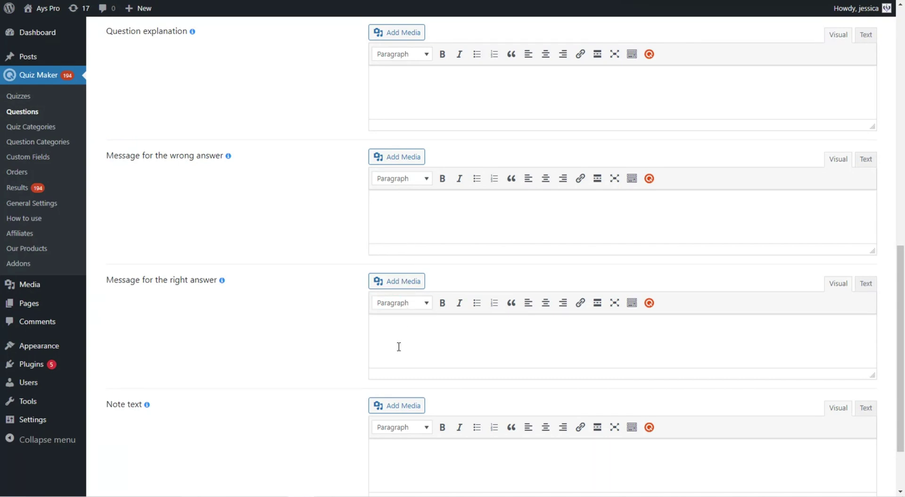
{"action": "scroll", "coordinate": [380, 329], "scroll_direction": "down", "scroll_amount": 2}
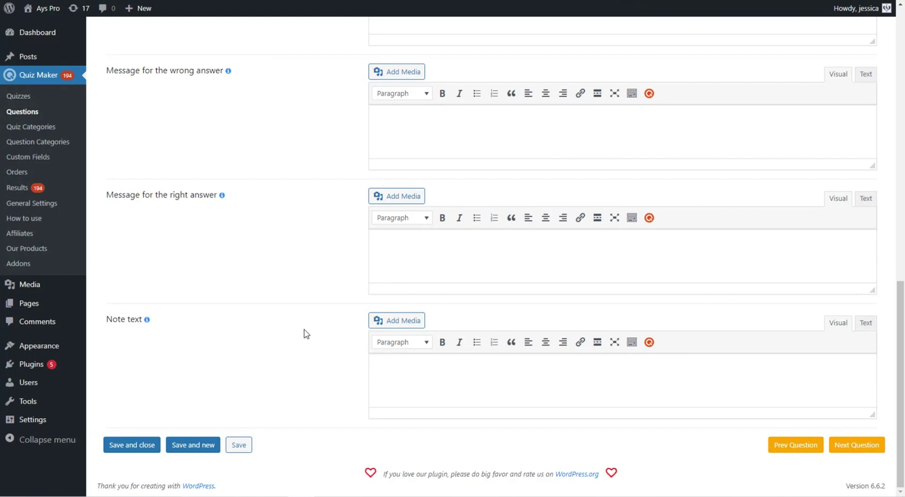
{"action": "scroll", "coordinate": [304, 325], "scroll_direction": "up", "scroll_amount": 2}
{"action": "scroll", "coordinate": [304, 325], "scroll_direction": "up", "scroll_amount": 5}
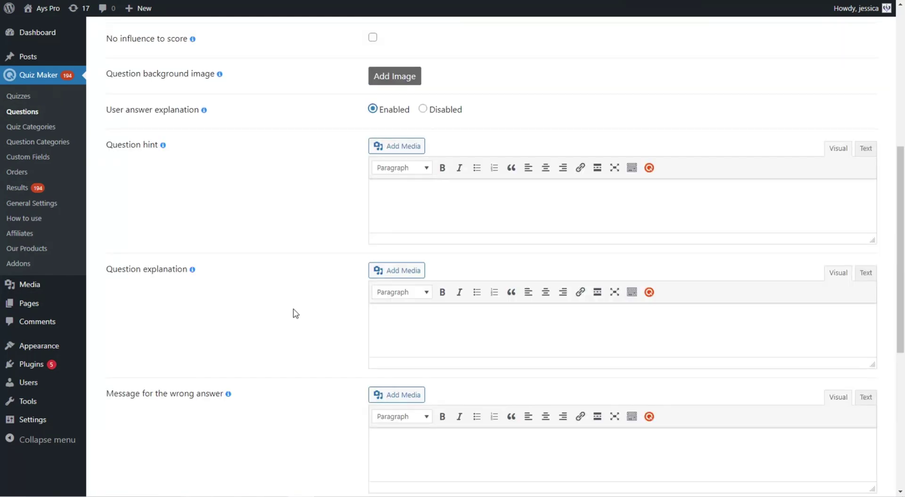
- Scroll down through the DiCaprio question's Checkbox (Multiple) answers
{"action": "scroll", "coordinate": [263, 132], "scroll_direction": "up", "scroll_amount": 15}
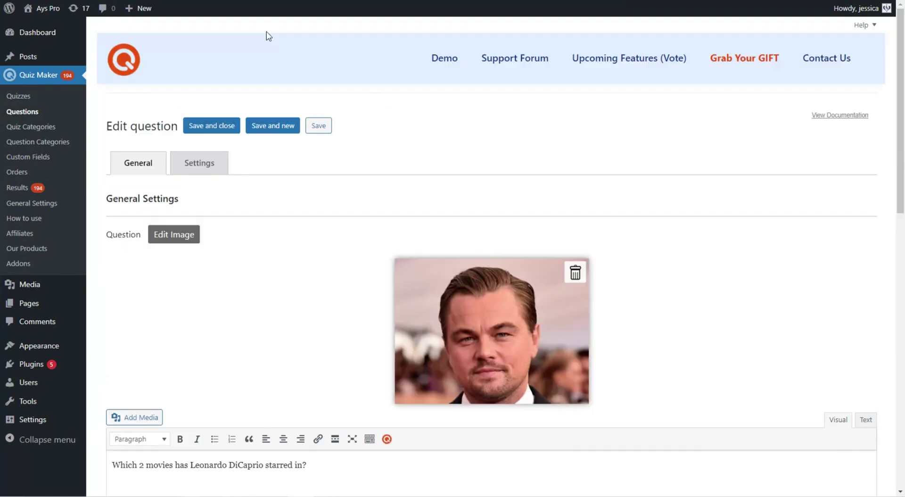
{"action": "scroll", "coordinate": [316, 308], "scroll_direction": "down", "scroll_amount": 1}
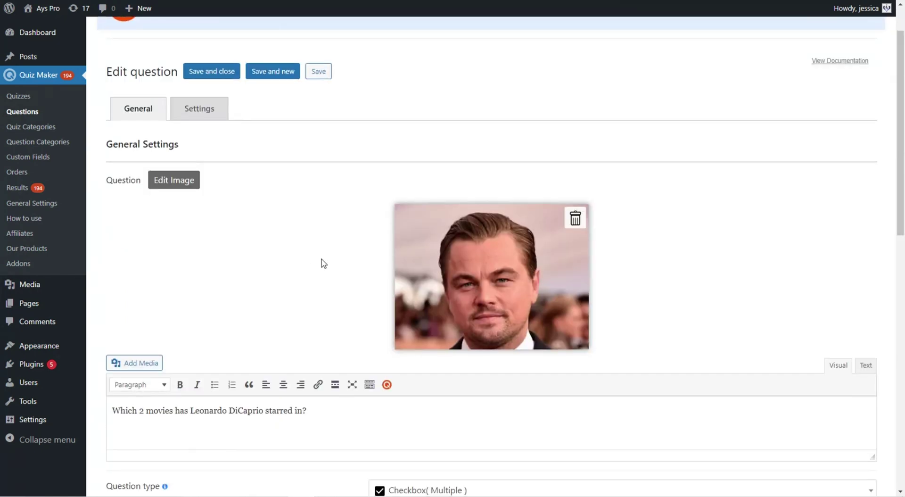
{"action": "scroll", "coordinate": [324, 262], "scroll_direction": "down", "scroll_amount": 4}
{"action": "scroll", "coordinate": [257, 248], "scroll_direction": "down", "scroll_amount": 3}
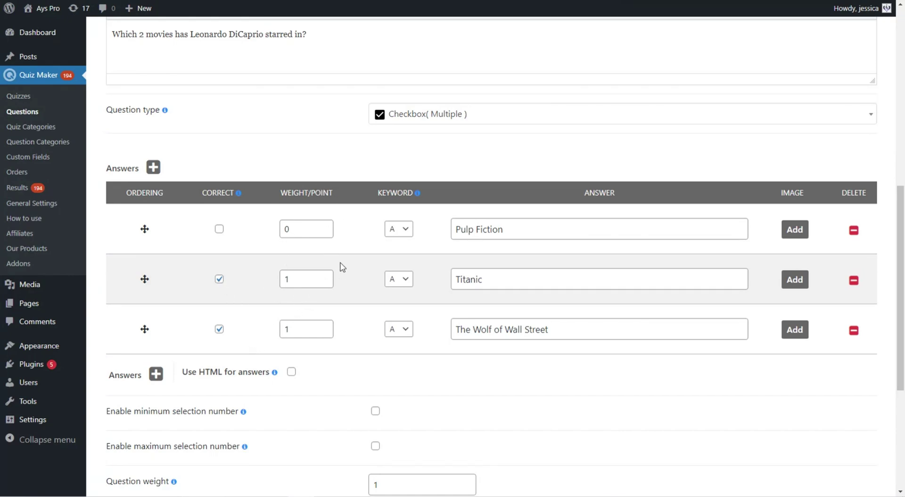
{"action": "scroll", "coordinate": [344, 264], "scroll_direction": "down", "scroll_amount": 1}
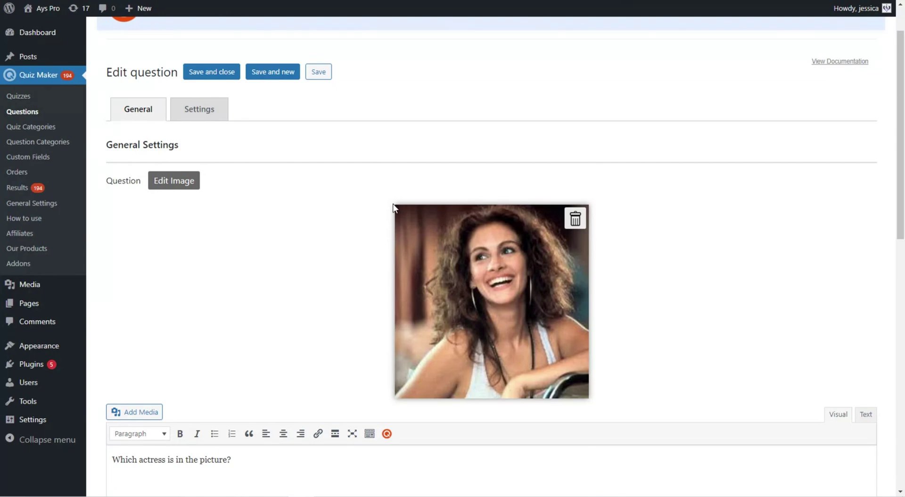
- Scroll through the actress Dropdown question's answers and fields
{"action": "scroll", "coordinate": [393, 207], "scroll_direction": "down", "scroll_amount": 2}
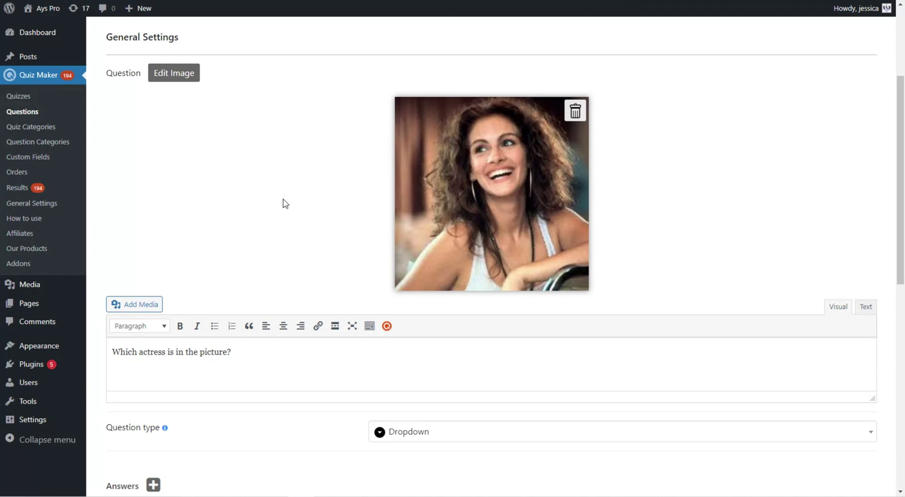
{"action": "scroll", "coordinate": [283, 203], "scroll_direction": "down", "scroll_amount": 5}
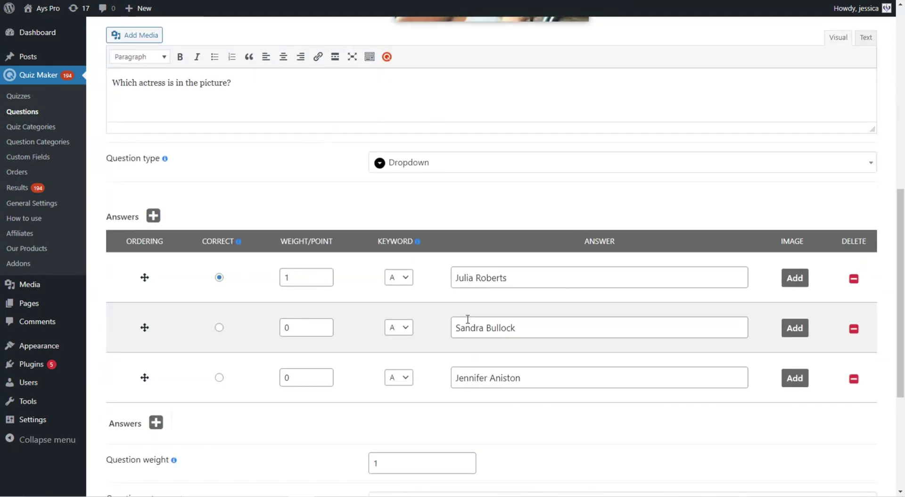
{"action": "scroll", "coordinate": [460, 311], "scroll_direction": "down", "scroll_amount": 3}
{"action": "scroll", "coordinate": [198, 276], "scroll_direction": "up", "scroll_amount": 7}
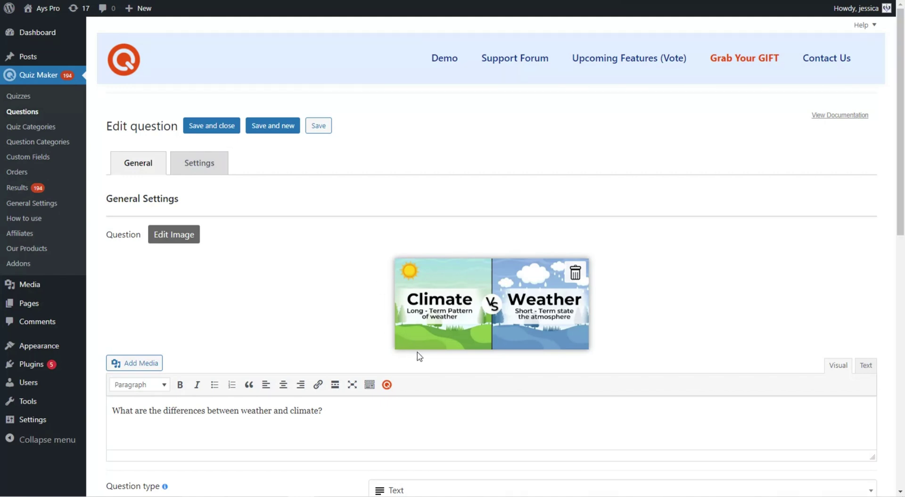
- Set the question type to Text
{"action": "scroll", "coordinate": [293, 252], "scroll_direction": "down", "scroll_amount": 5}
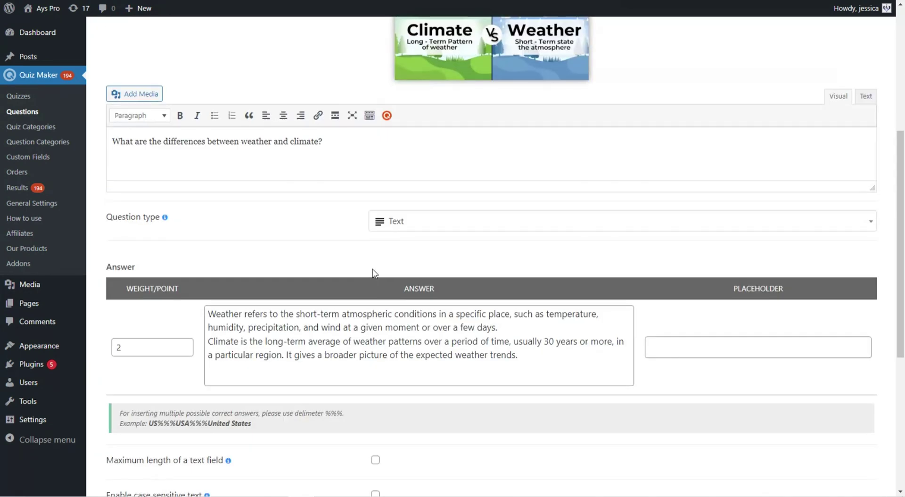
{"action": "left_click", "coordinate": [395, 223]}
{"action": "left_click", "coordinate": [388, 340]}
- Limit the answer length by Characters and make the answer check case sensitive
{"action": "scroll", "coordinate": [456, 342], "scroll_direction": "down", "scroll_amount": 6}
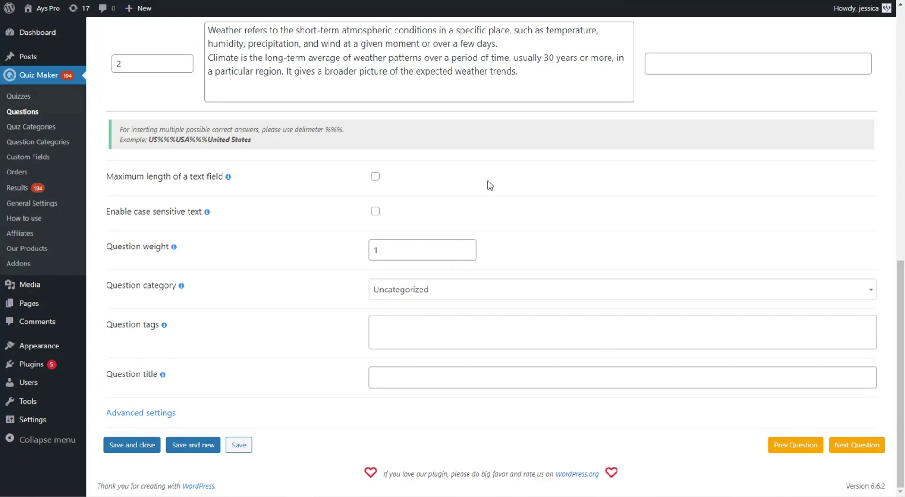
{"action": "scroll", "coordinate": [482, 194], "scroll_direction": "up", "scroll_amount": 2}
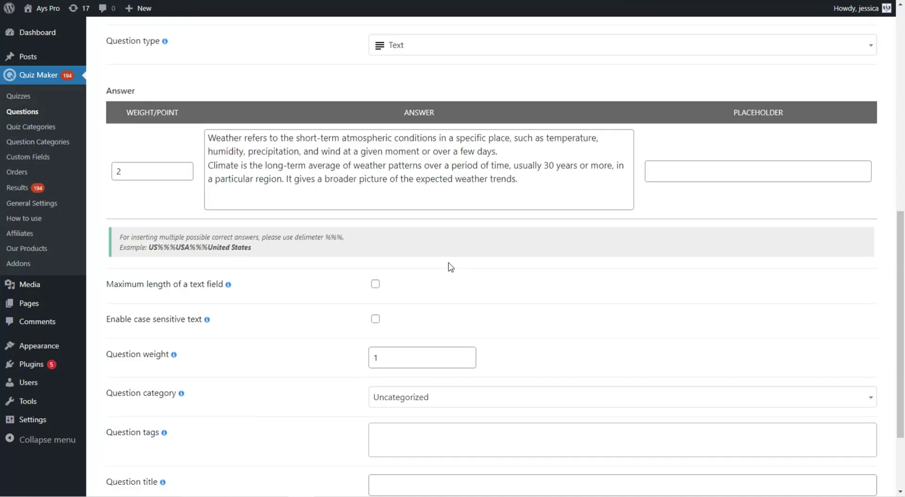
{"action": "left_click", "coordinate": [375, 284]}
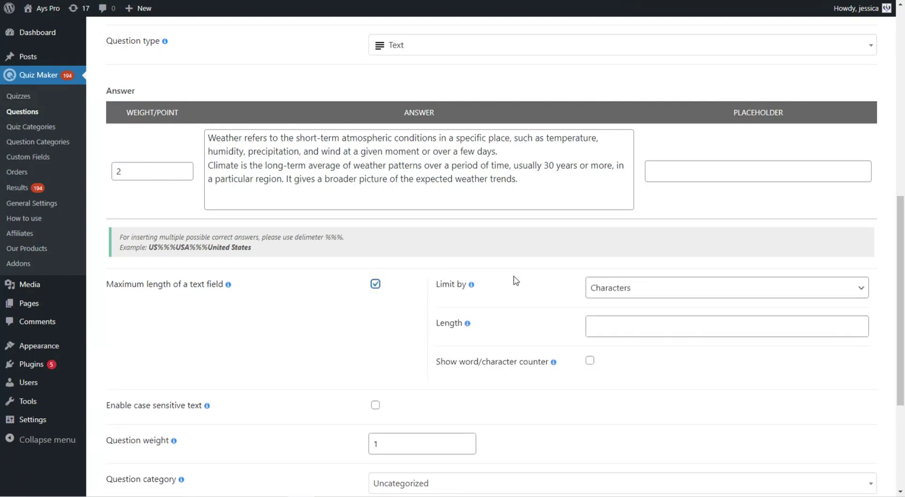
{"action": "left_click", "coordinate": [594, 290]}
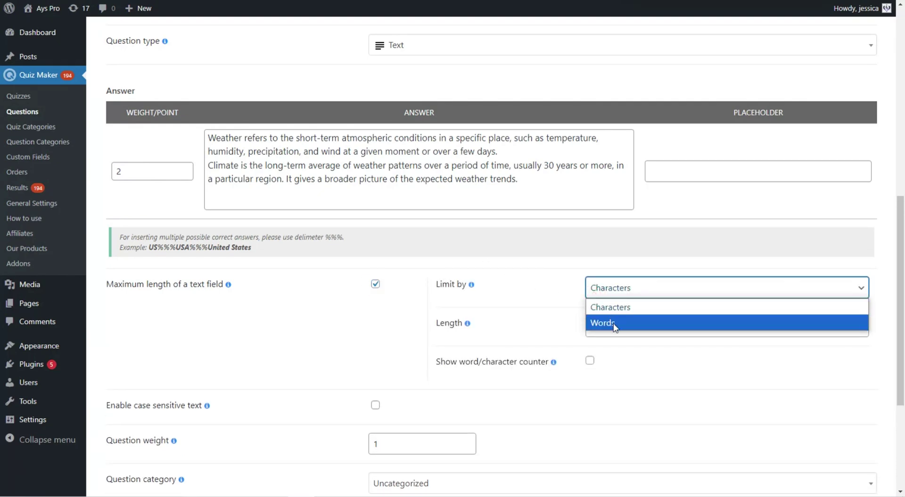
{"action": "left_click", "coordinate": [536, 267]}
{"action": "scroll", "coordinate": [523, 246], "scroll_direction": "down", "scroll_amount": 2}
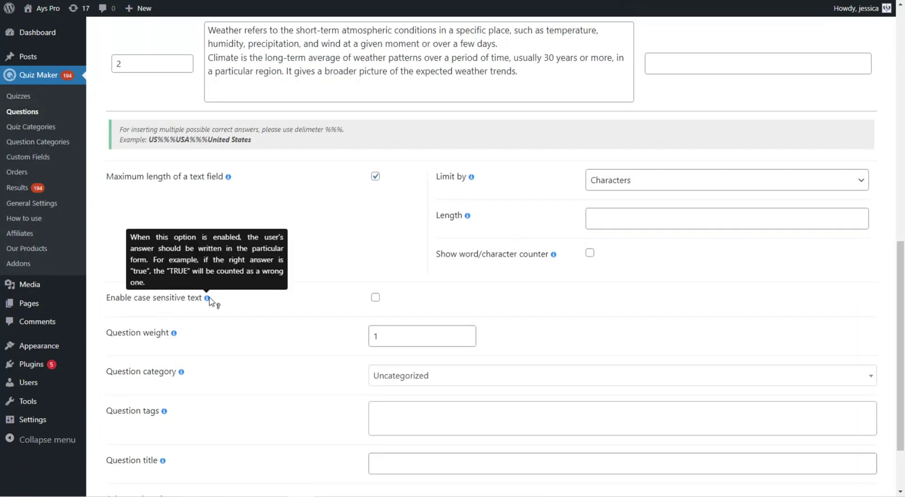
{"action": "left_click", "coordinate": [375, 297]}
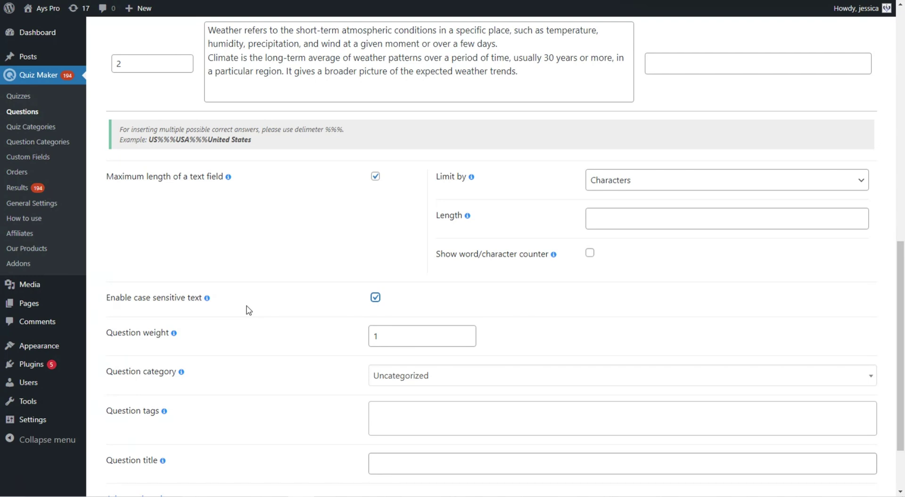
{"action": "scroll", "coordinate": [247, 311], "scroll_direction": "down", "scroll_amount": 2}
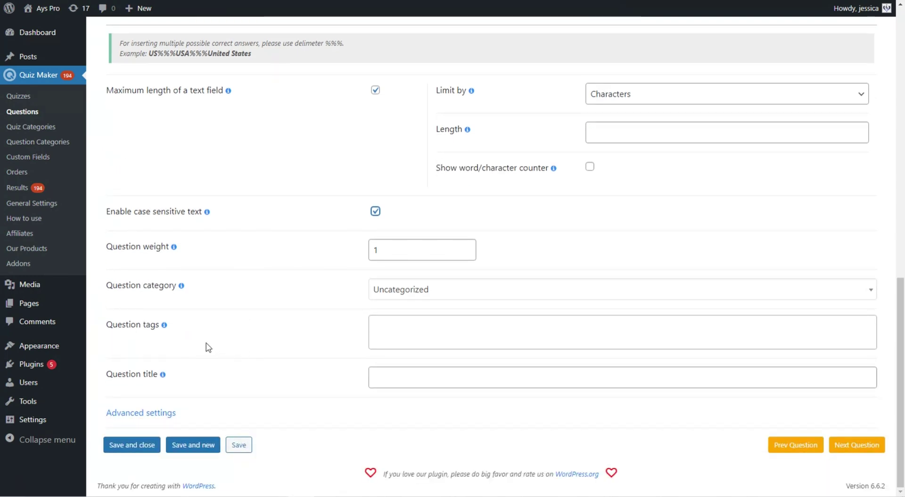
{"action": "scroll", "coordinate": [237, 404], "scroll_direction": "up", "scroll_amount": 2}
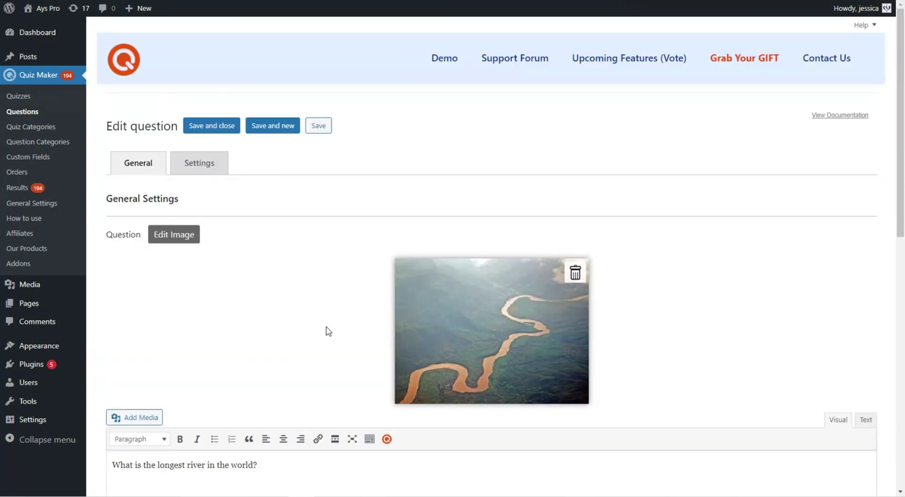
- Review the Short Text river question with its answer Nile
{"action": "scroll", "coordinate": [328, 330], "scroll_direction": "down", "scroll_amount": 3}
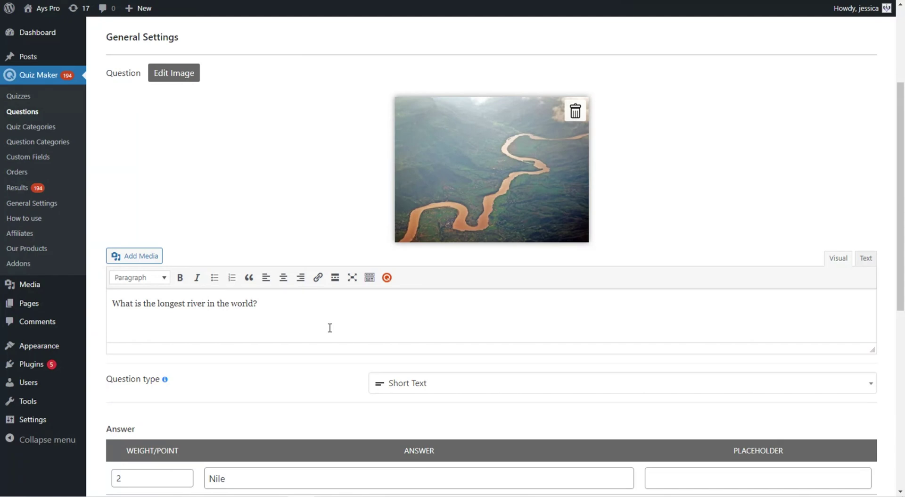
{"action": "scroll", "coordinate": [329, 327], "scroll_direction": "up", "scroll_amount": 3}
{"action": "scroll", "coordinate": [479, 188], "scroll_direction": "down", "scroll_amount": 7}
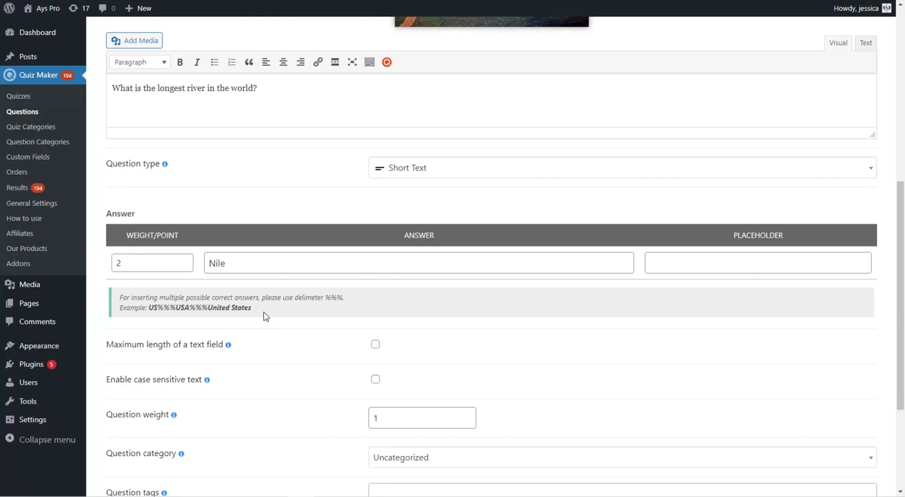
{"action": "scroll", "coordinate": [267, 319], "scroll_direction": "down", "scroll_amount": 4}
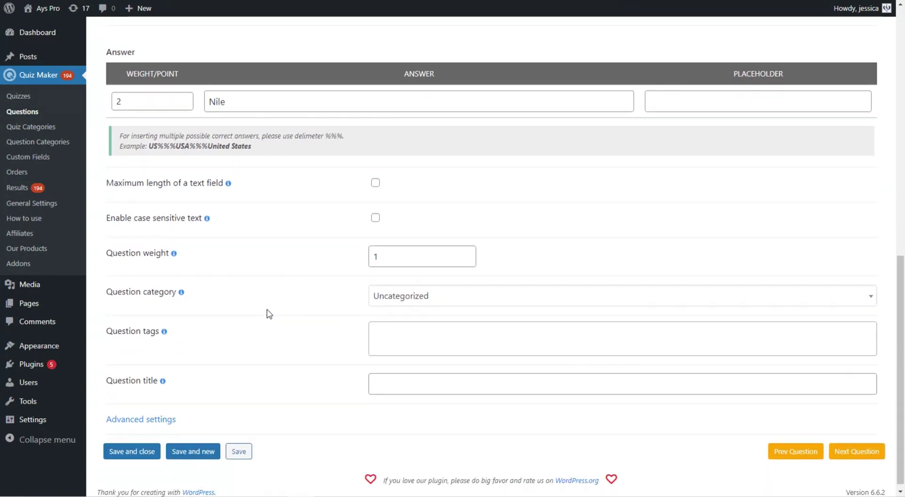
{"action": "scroll", "coordinate": [291, 317], "scroll_direction": "up", "scroll_amount": 3}
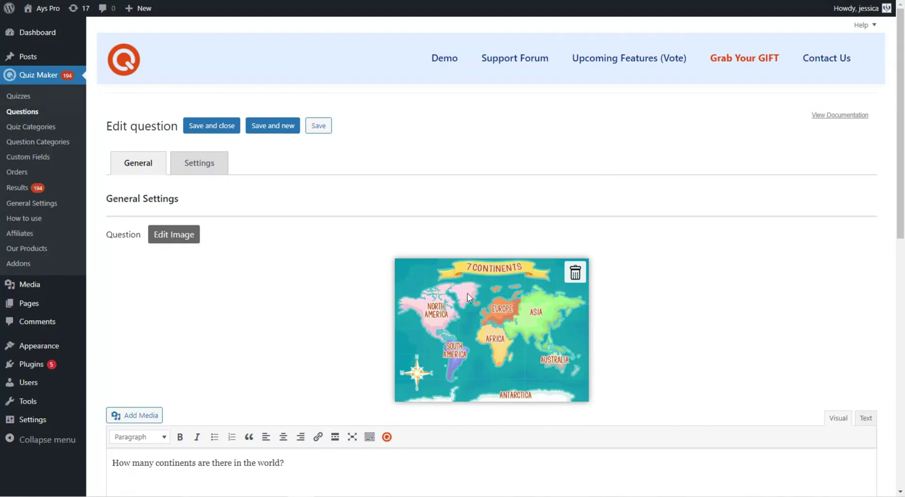
- Tick 'Maximum value of a number field' and 'Show error message' on the answer-7 Number question
{"action": "scroll", "coordinate": [396, 283], "scroll_direction": "down", "scroll_amount": 4}
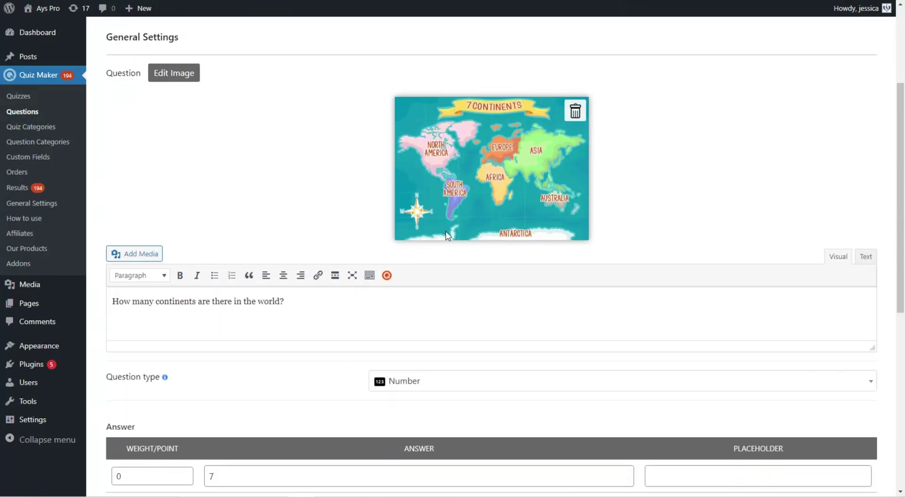
{"action": "scroll", "coordinate": [454, 412], "scroll_direction": "up", "scroll_amount": 1}
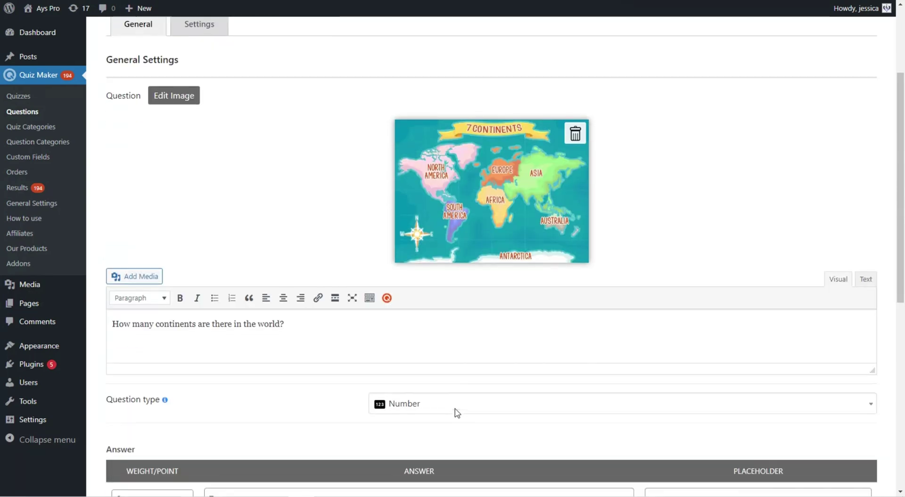
{"action": "scroll", "coordinate": [454, 411], "scroll_direction": "down", "scroll_amount": 4}
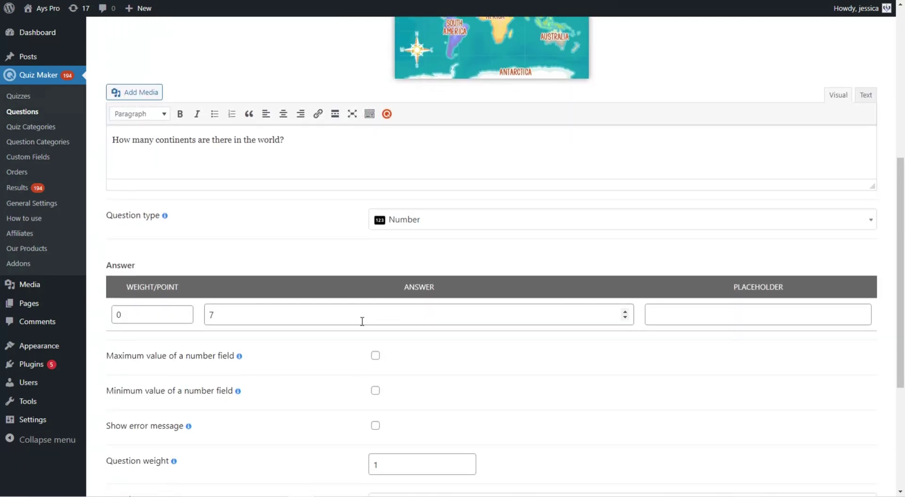
{"action": "scroll", "coordinate": [363, 325], "scroll_direction": "down", "scroll_amount": 1}
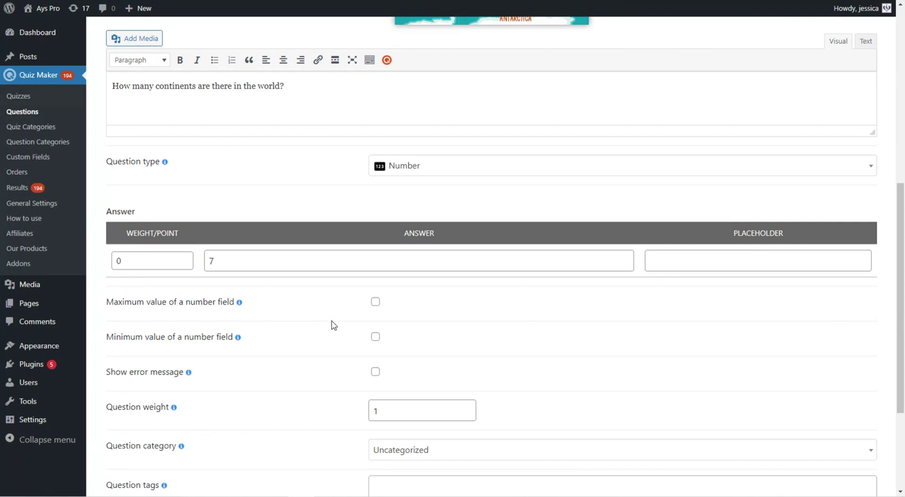
{"action": "scroll", "coordinate": [334, 323], "scroll_direction": "down", "scroll_amount": 1}
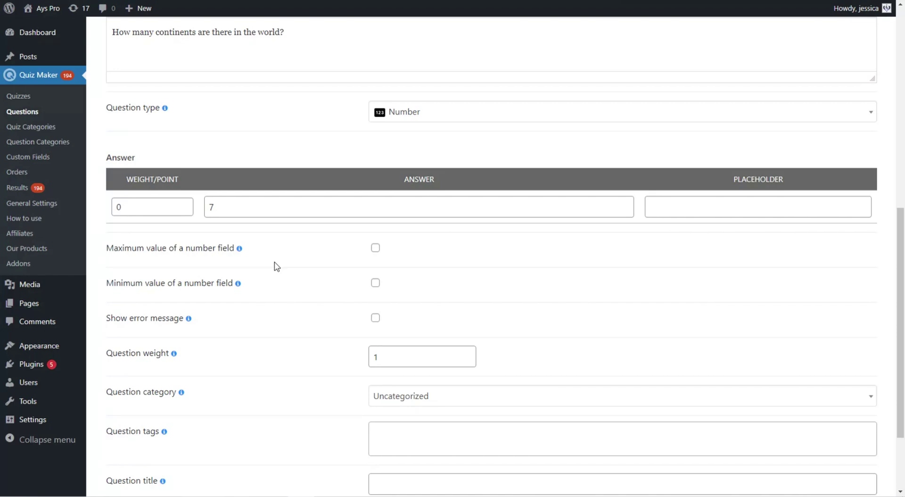
{"action": "left_click", "coordinate": [375, 247]}
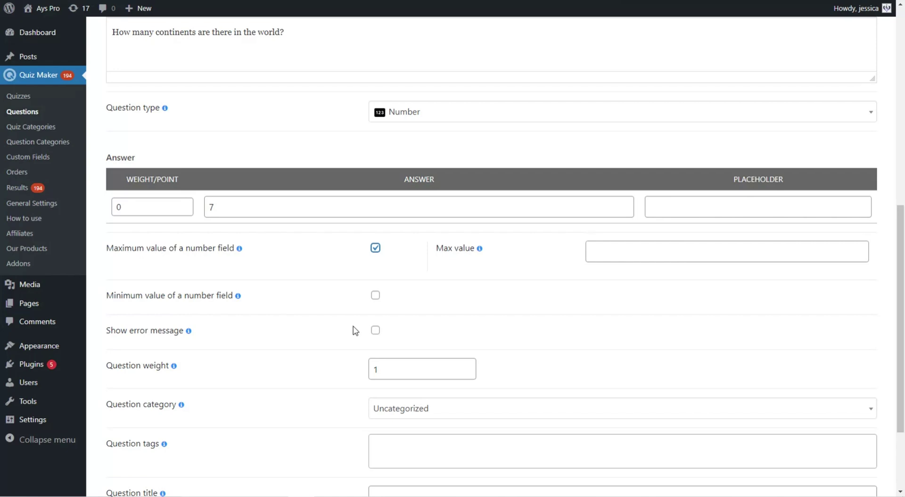
{"action": "left_click", "coordinate": [376, 331]}
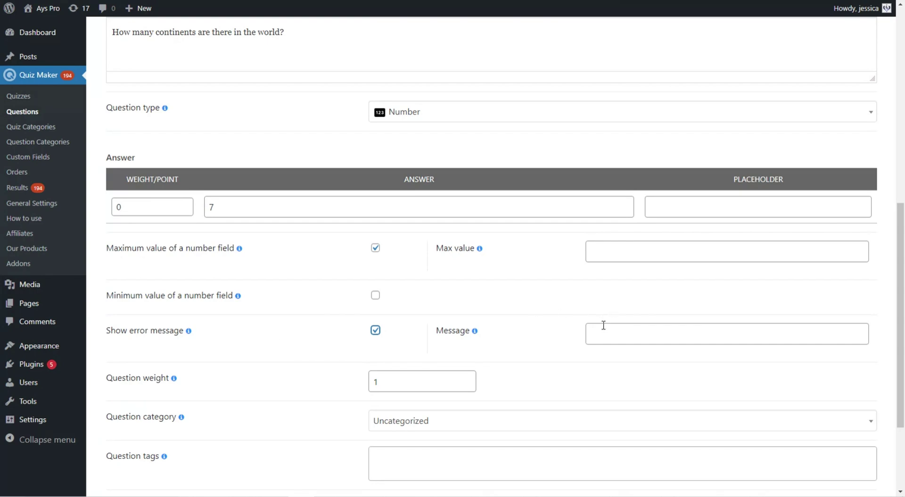
{"action": "scroll", "coordinate": [511, 319], "scroll_direction": "down", "scroll_amount": 2}
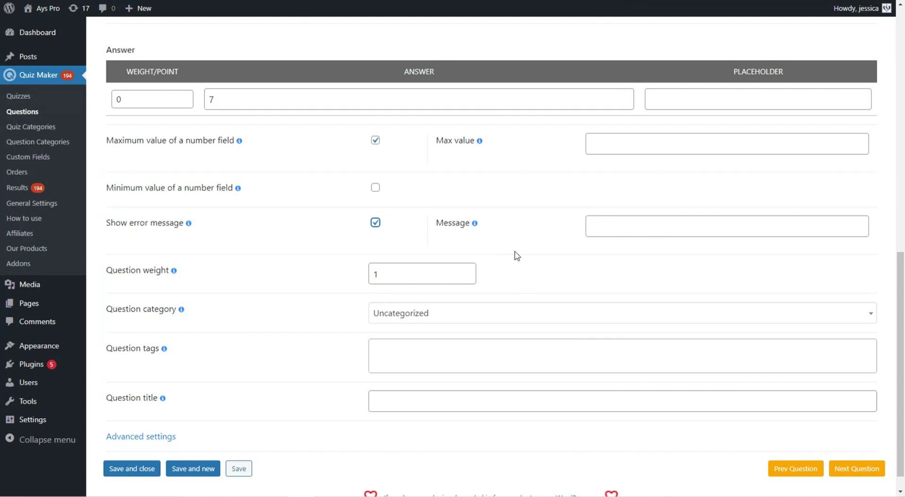
- Review the World War II Date question with answer 09/02/1945
{"action": "scroll", "coordinate": [482, 61], "scroll_direction": "up", "scroll_amount": 10}
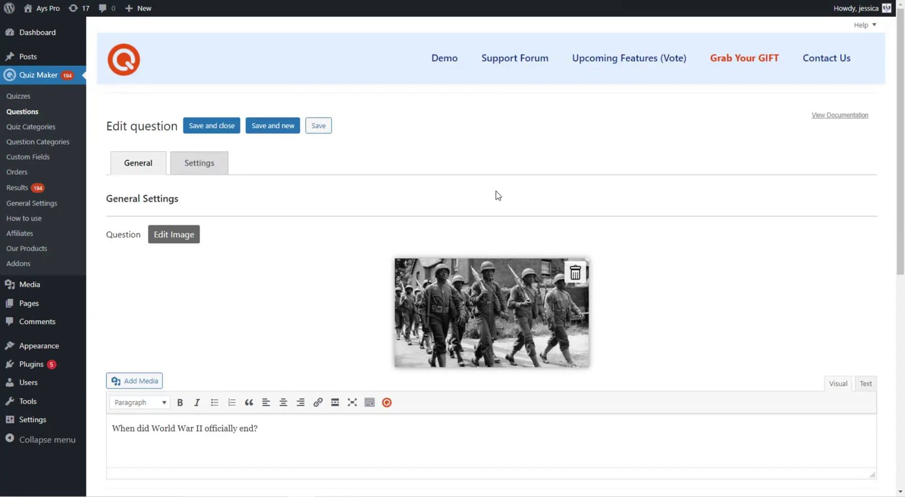
{"action": "scroll", "coordinate": [460, 235], "scroll_direction": "down", "scroll_amount": 2}
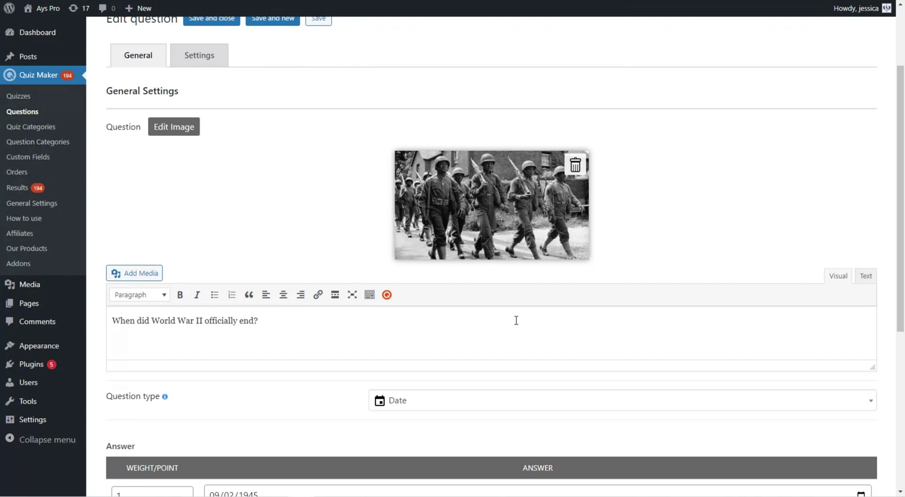
{"action": "scroll", "coordinate": [516, 320], "scroll_direction": "down", "scroll_amount": 3}
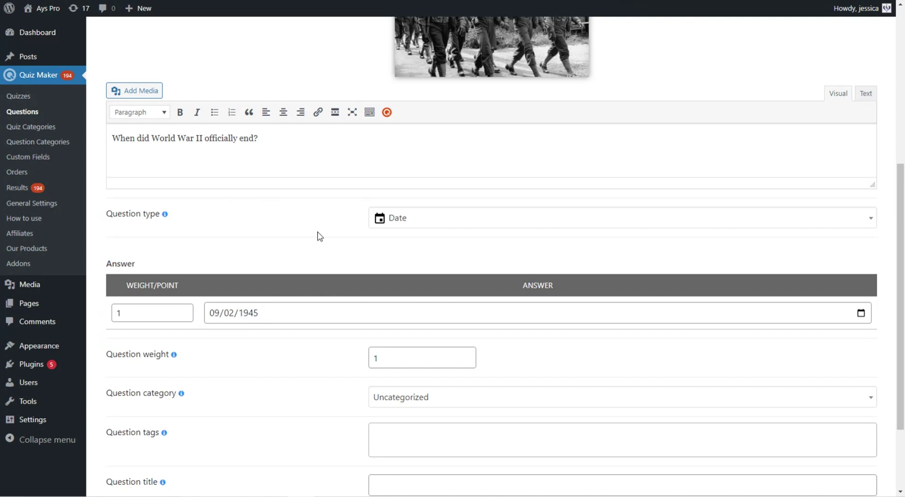
{"action": "scroll", "coordinate": [405, 266], "scroll_direction": "down", "scroll_amount": 2}
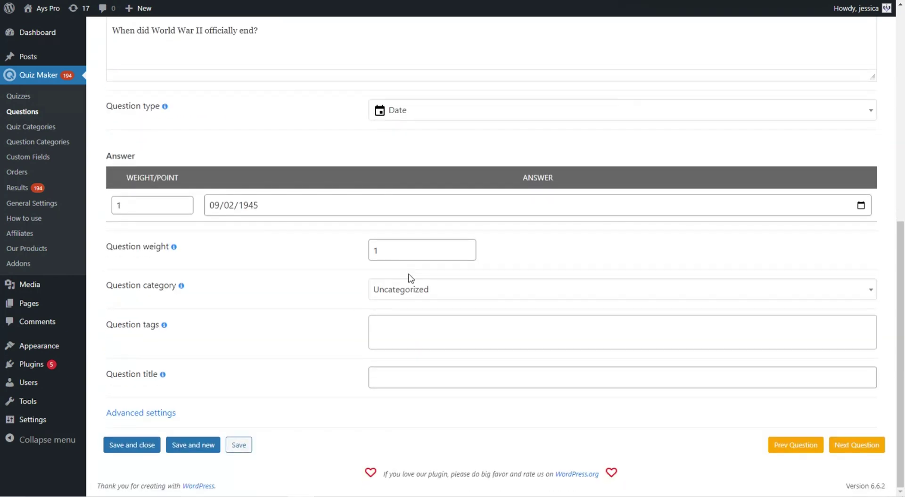
{"action": "scroll", "coordinate": [410, 280], "scroll_direction": "up", "scroll_amount": 3}
{"action": "scroll", "coordinate": [417, 288], "scroll_direction": "up", "scroll_amount": 5}
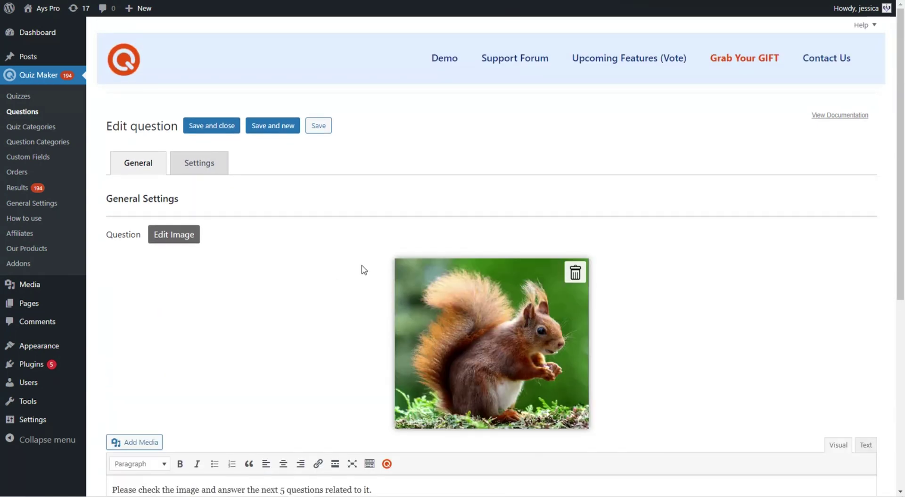
- Review the squirrel Info (Banner) item's content and settings
{"action": "scroll", "coordinate": [370, 262], "scroll_direction": "down", "scroll_amount": 3}
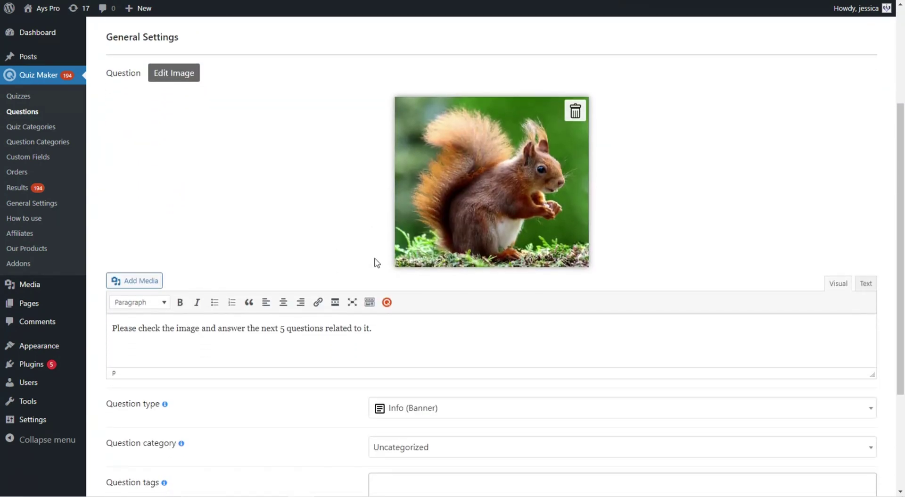
{"action": "scroll", "coordinate": [374, 264], "scroll_direction": "down", "scroll_amount": 1}
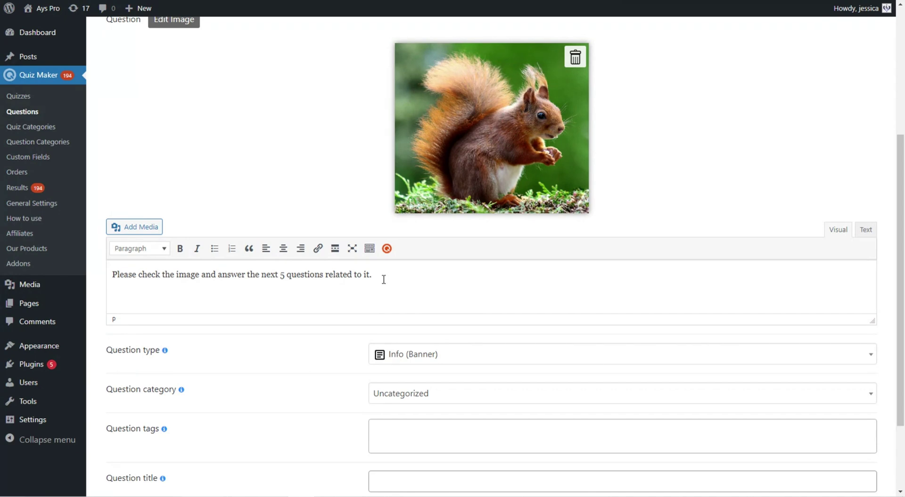
{"action": "scroll", "coordinate": [383, 279], "scroll_direction": "up", "scroll_amount": 2}
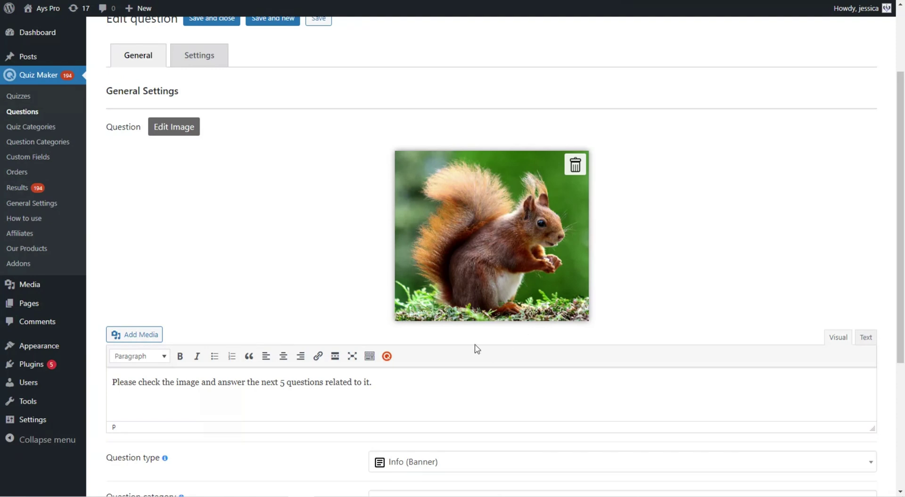
{"action": "scroll", "coordinate": [474, 347], "scroll_direction": "down", "scroll_amount": 2}
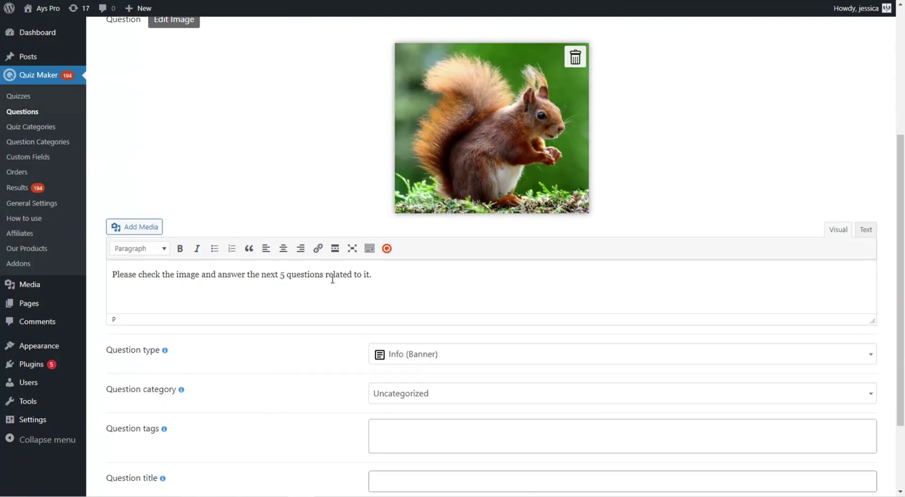
{"action": "scroll", "coordinate": [409, 233], "scroll_direction": "up", "scroll_amount": 2}
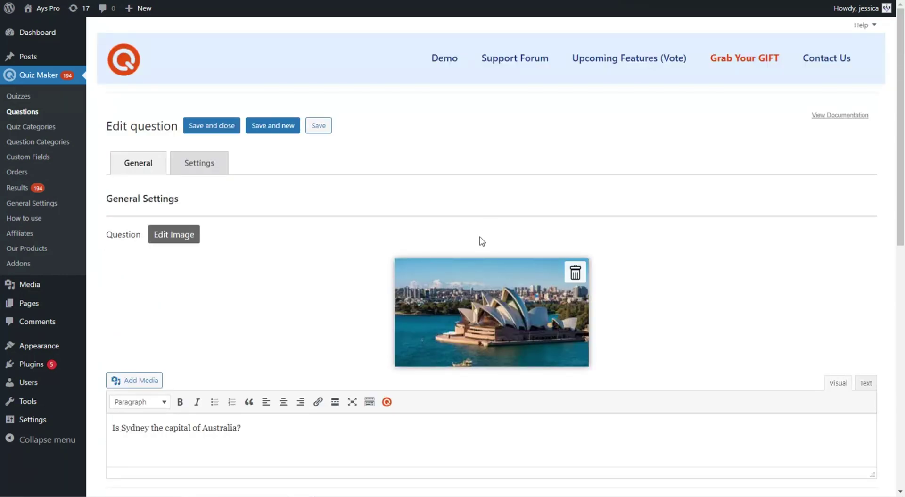
- Review the Sydney True/False answers, with False marked correct
{"action": "scroll", "coordinate": [442, 267], "scroll_direction": "down", "scroll_amount": 1}
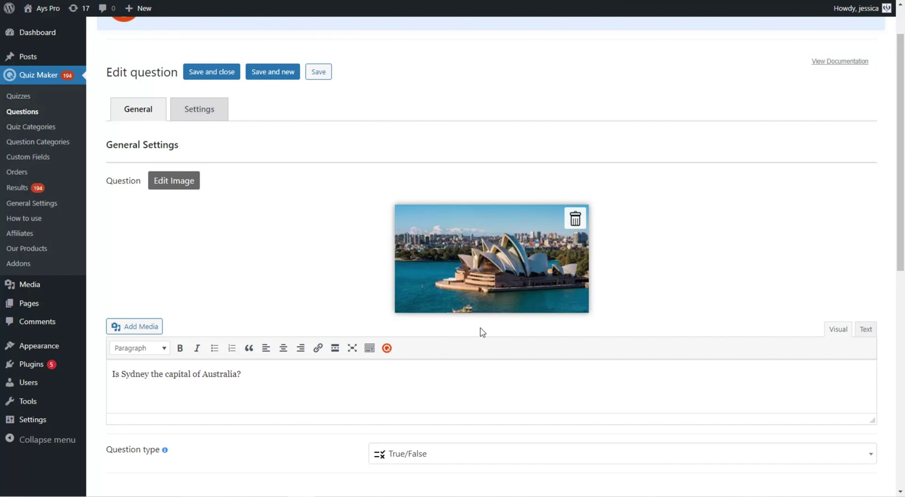
{"action": "scroll", "coordinate": [422, 471], "scroll_direction": "down", "scroll_amount": 2}
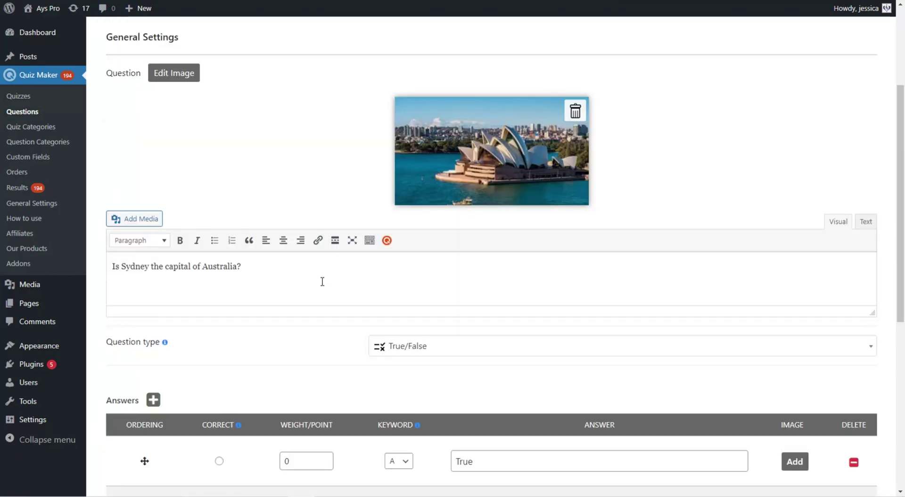
{"action": "scroll", "coordinate": [350, 260], "scroll_direction": "down", "scroll_amount": 4}
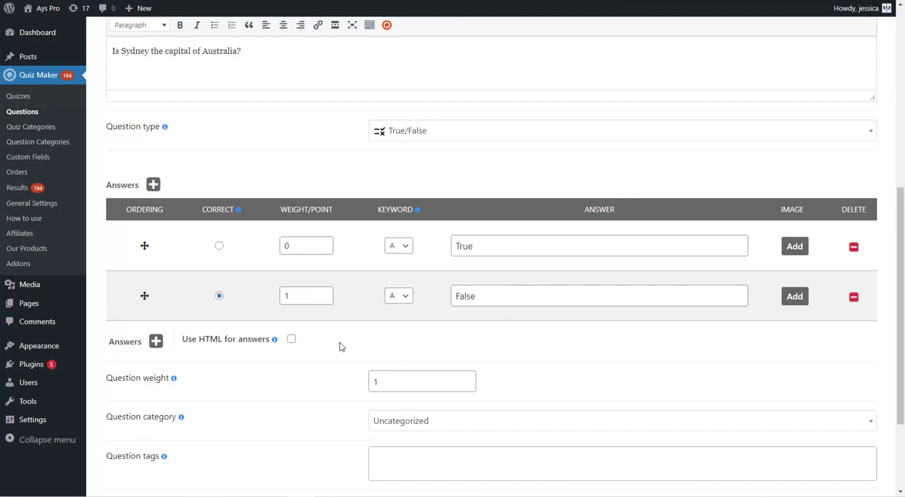
{"action": "scroll", "coordinate": [351, 336], "scroll_direction": "down", "scroll_amount": 1}
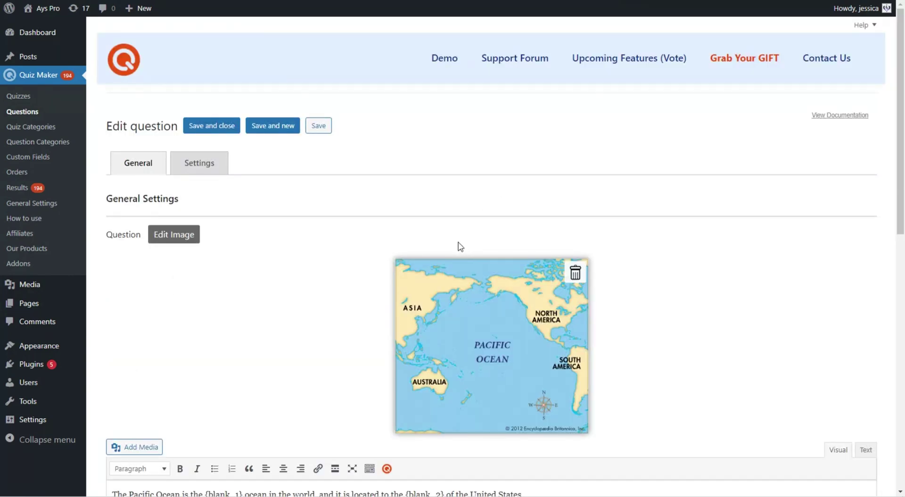
- Add a third answer row, {blank_3}, to the Pacific Ocean fill-in-the-blanks question
{"action": "scroll", "coordinate": [456, 242], "scroll_direction": "down", "scroll_amount": 1}
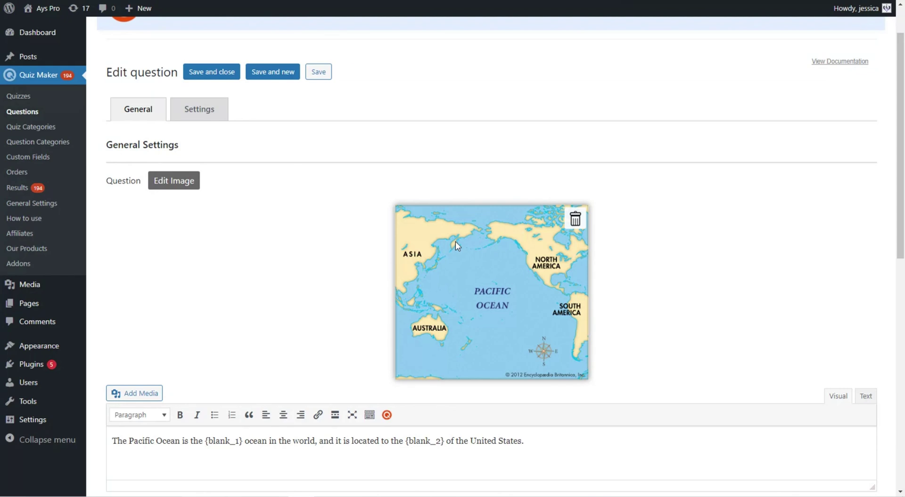
{"action": "scroll", "coordinate": [455, 241], "scroll_direction": "down", "scroll_amount": 2}
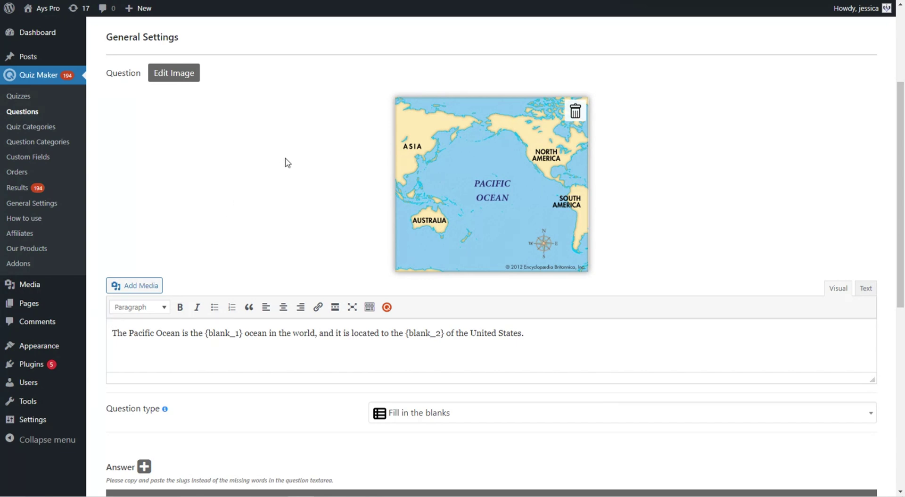
{"action": "scroll", "coordinate": [285, 163], "scroll_direction": "down", "scroll_amount": 2}
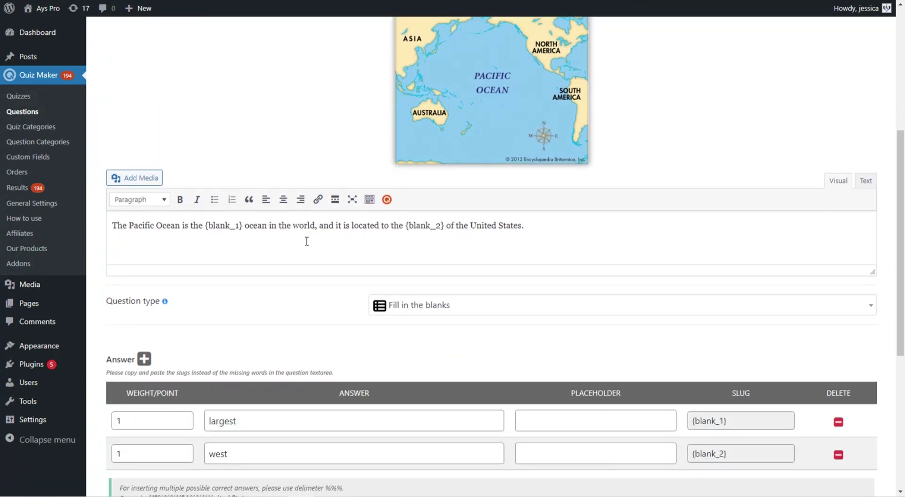
{"action": "scroll", "coordinate": [288, 294], "scroll_direction": "down", "scroll_amount": 1}
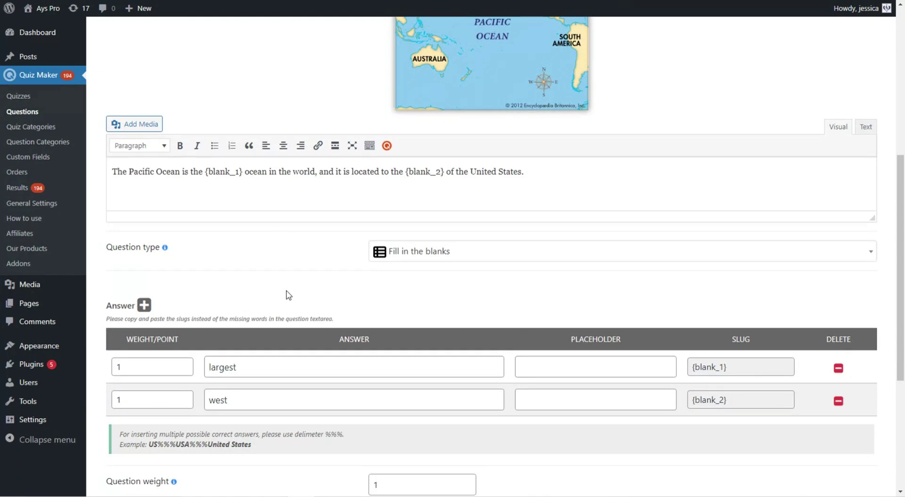
{"action": "left_click", "coordinate": [144, 305]}
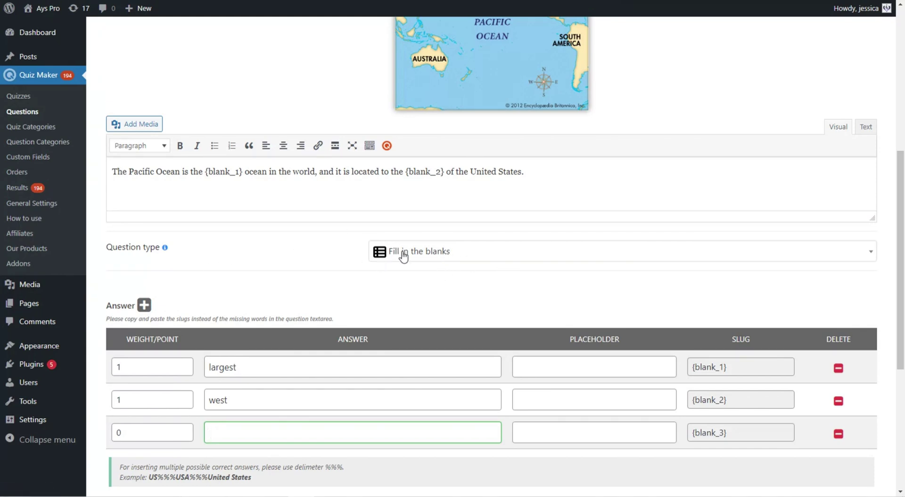
- Check the blank slugs against the question text and move on to the Matching question
{"action": "scroll", "coordinate": [315, 257], "scroll_direction": "down", "scroll_amount": 1}
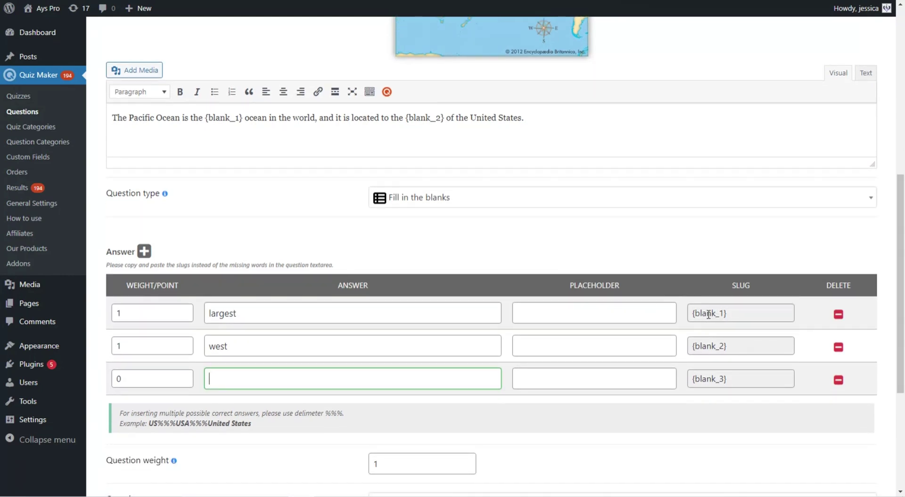
{"action": "left_click", "coordinate": [707, 313]}
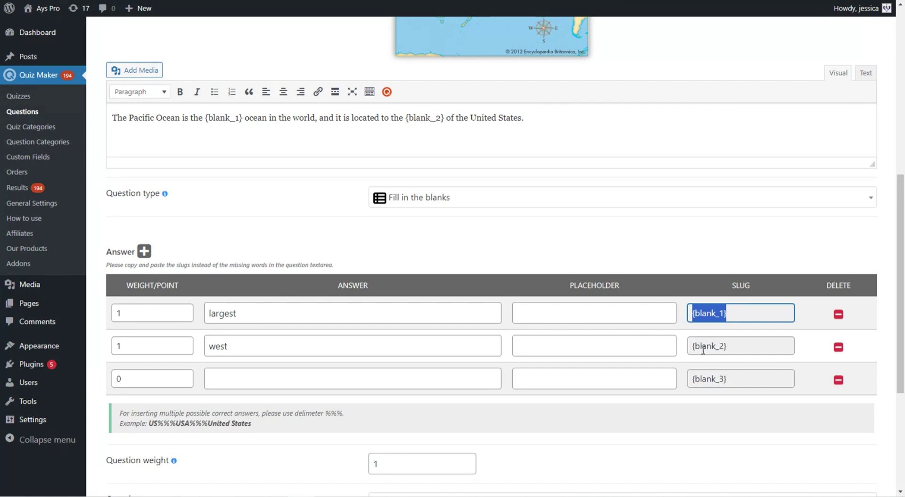
{"action": "left_click", "coordinate": [739, 310]}
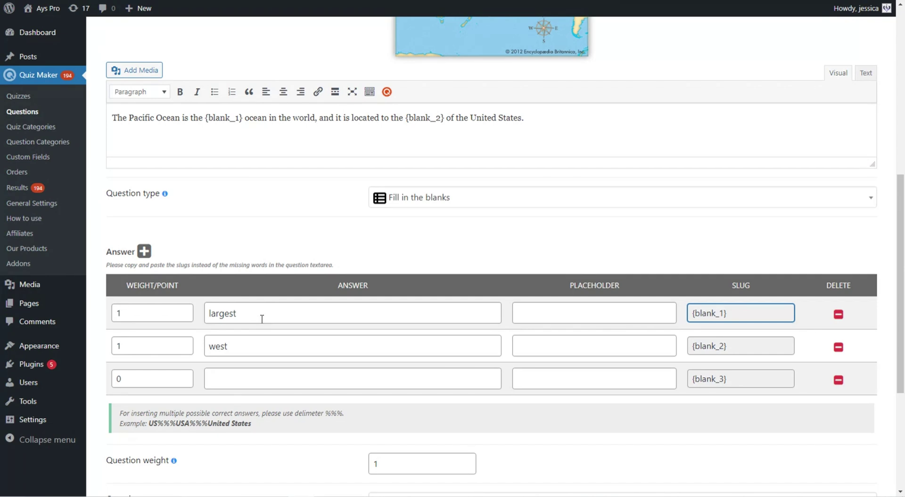
{"action": "double_click", "coordinate": [421, 117]}
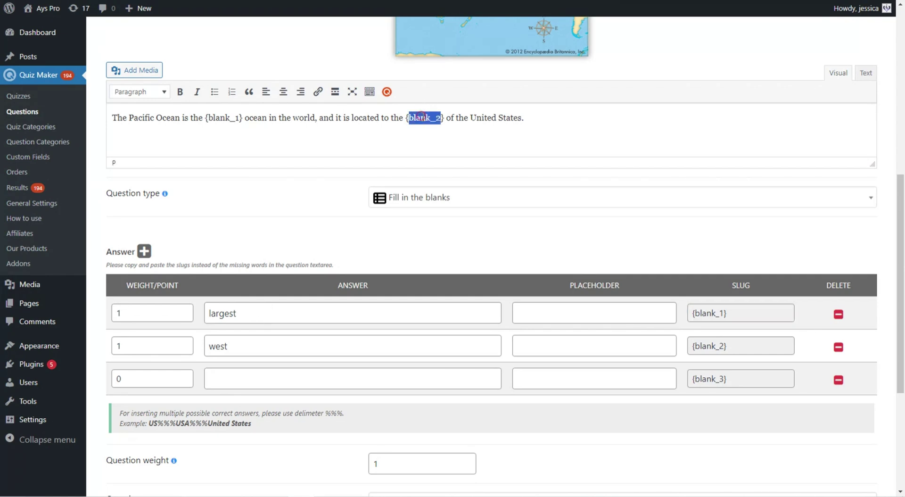
{"action": "left_click", "coordinate": [455, 120]}
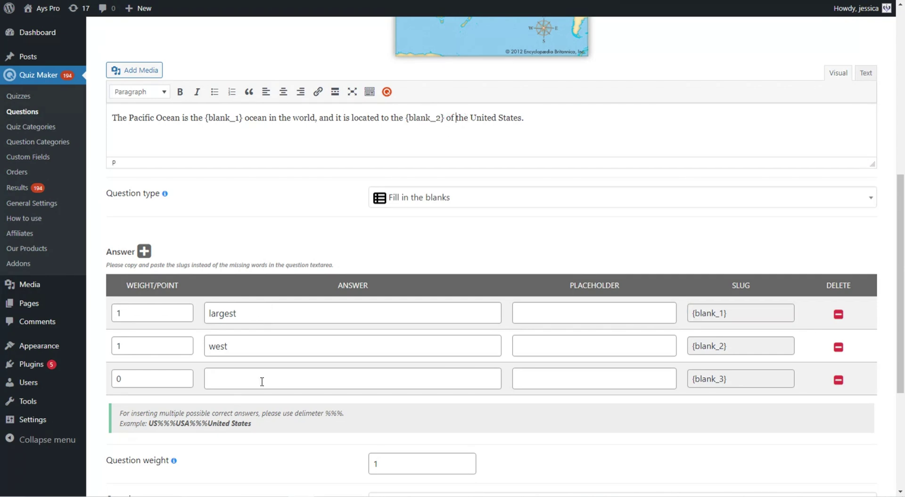
{"action": "scroll", "coordinate": [561, 244], "scroll_direction": "down", "scroll_amount": 1}
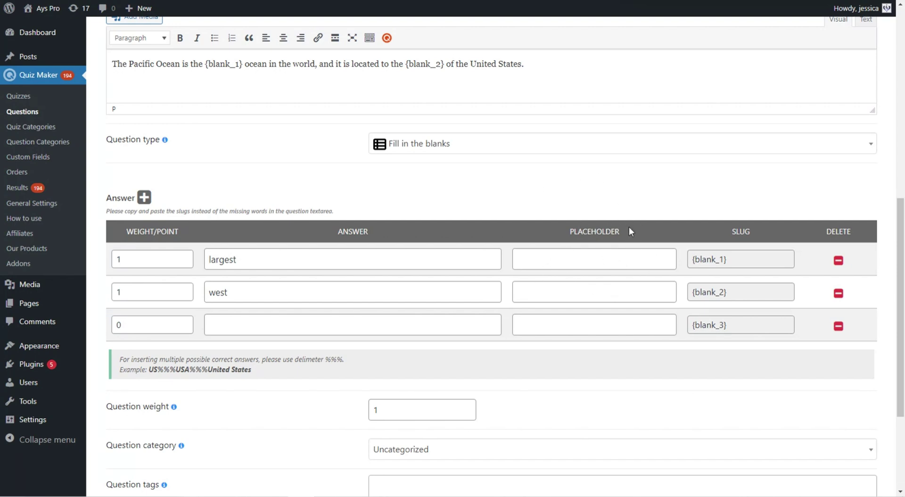
{"action": "scroll", "coordinate": [248, 330], "scroll_direction": "down", "scroll_amount": 2}
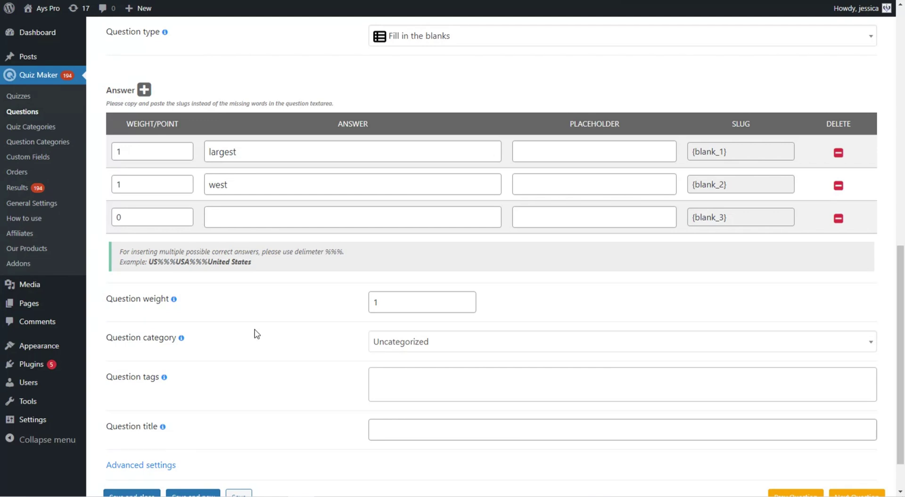
{"action": "scroll", "coordinate": [298, 325], "scroll_direction": "up", "scroll_amount": 4}
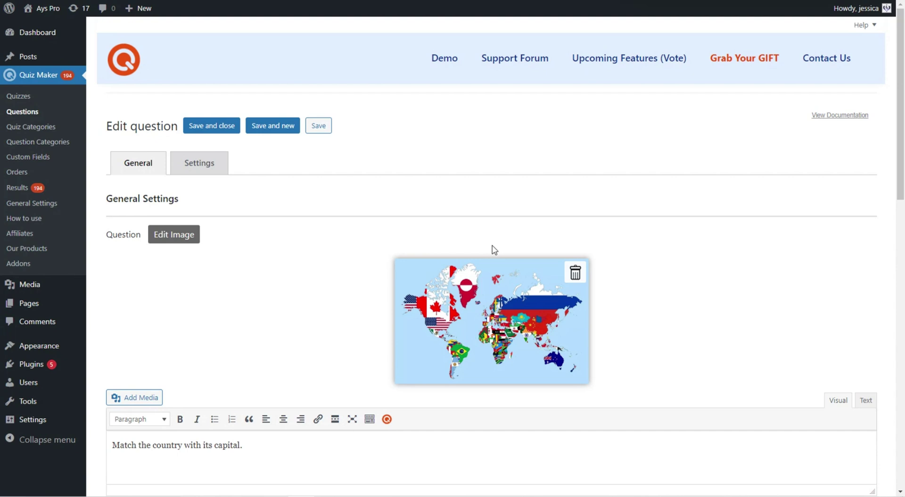
{"action": "scroll", "coordinate": [491, 246], "scroll_direction": "down", "scroll_amount": 1}
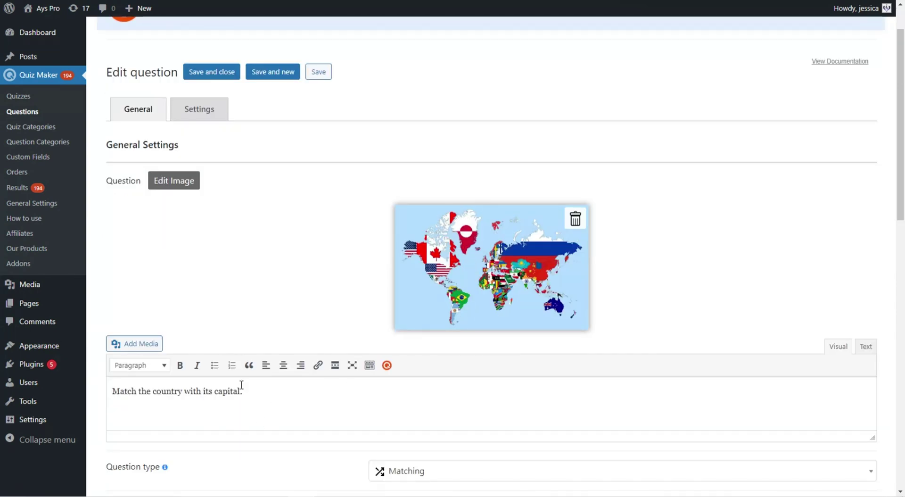
- Review the matching choices, copy the [ays_quiz id='83'] shortcode and start a new post
{"action": "scroll", "coordinate": [238, 378], "scroll_direction": "down", "scroll_amount": 2}
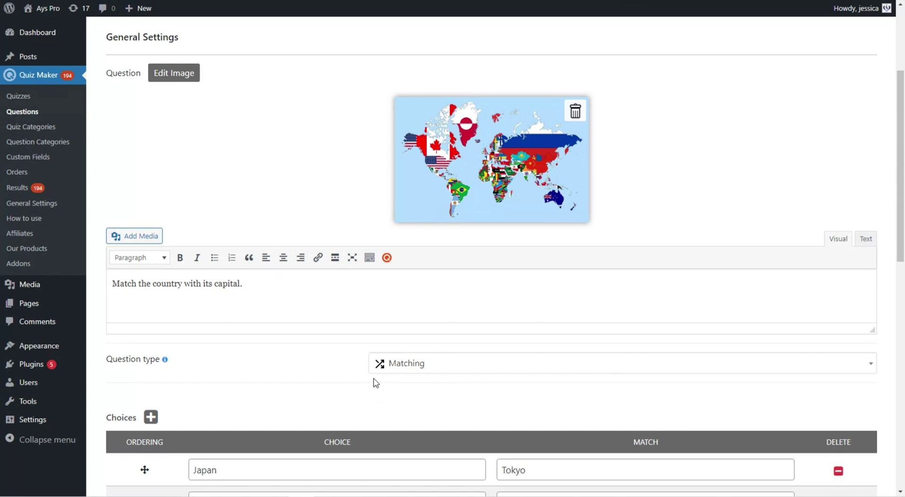
{"action": "scroll", "coordinate": [366, 389], "scroll_direction": "down", "scroll_amount": 2}
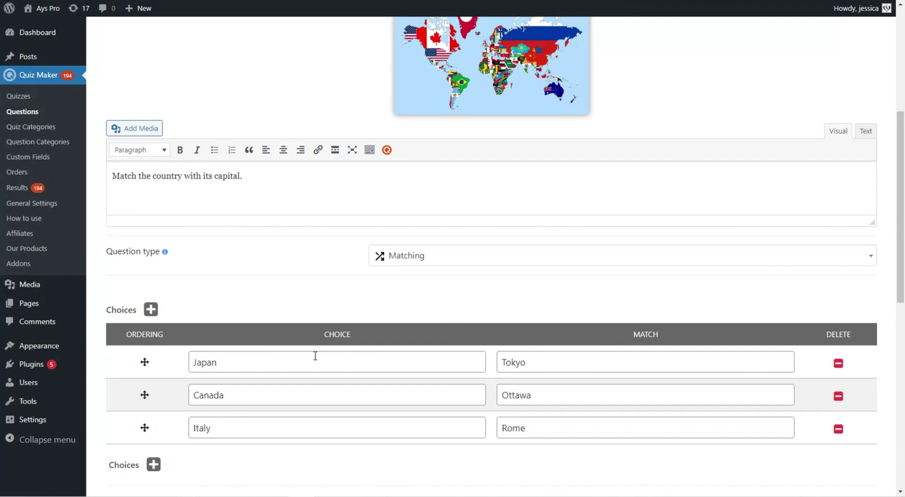
{"action": "scroll", "coordinate": [304, 353], "scroll_direction": "down", "scroll_amount": 1}
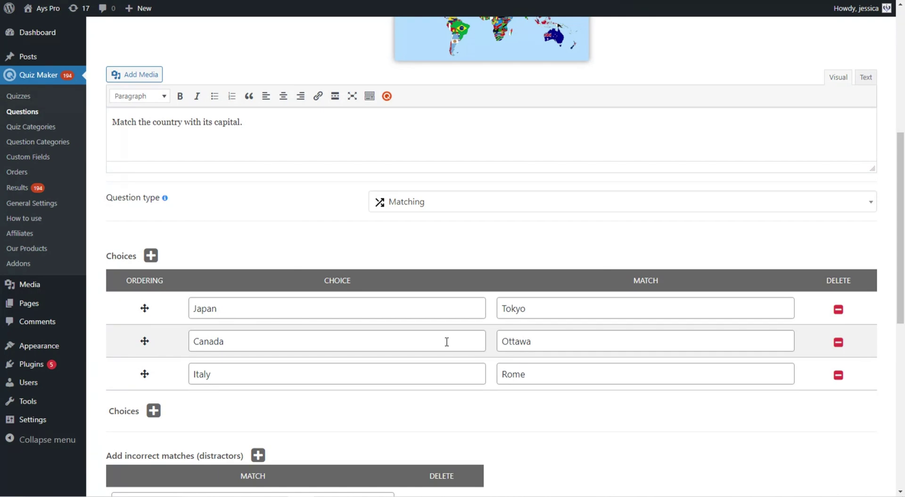
{"action": "scroll", "coordinate": [447, 341], "scroll_direction": "down", "scroll_amount": 3}
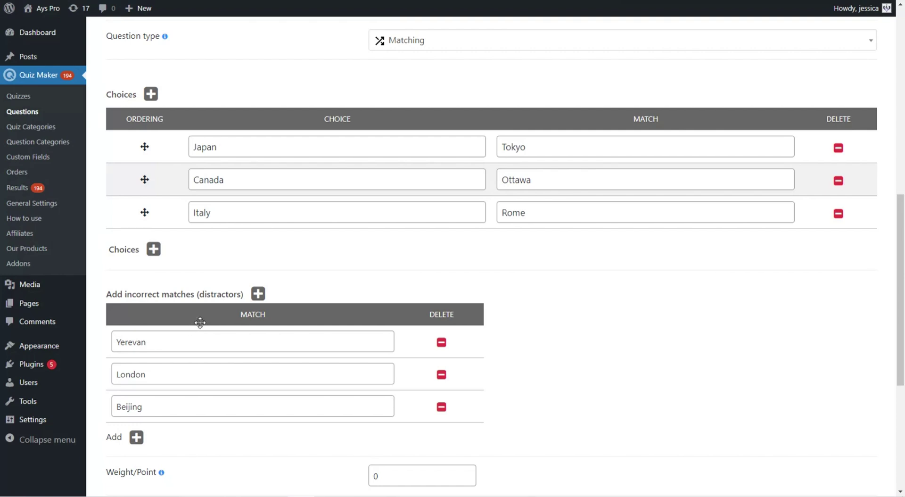
{"action": "scroll", "coordinate": [225, 380], "scroll_direction": "up", "scroll_amount": 1}
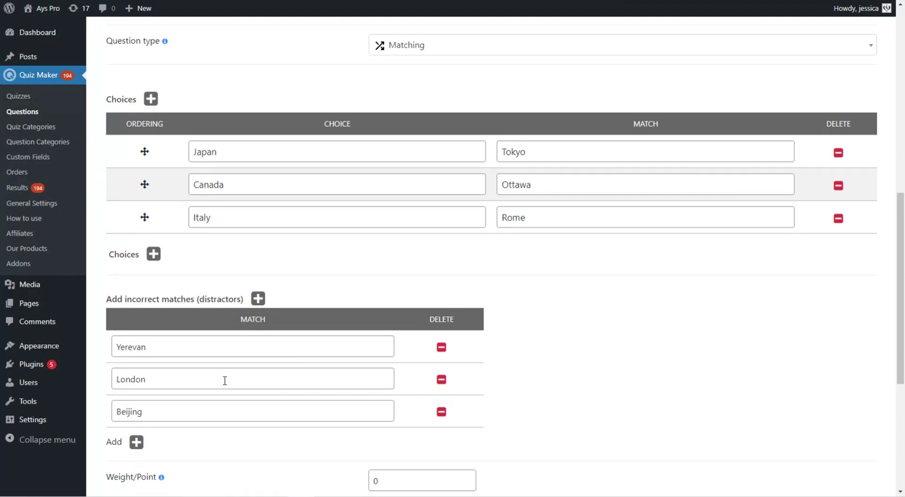
{"action": "scroll", "coordinate": [225, 380], "scroll_direction": "down", "scroll_amount": 5}
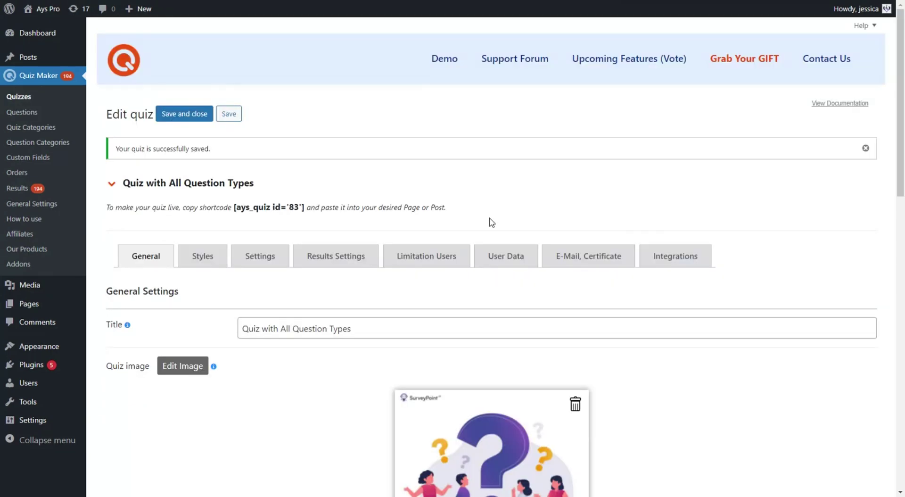
{"action": "left_click", "coordinate": [282, 203]}
{"action": "key", "text": "ctrl+c"}
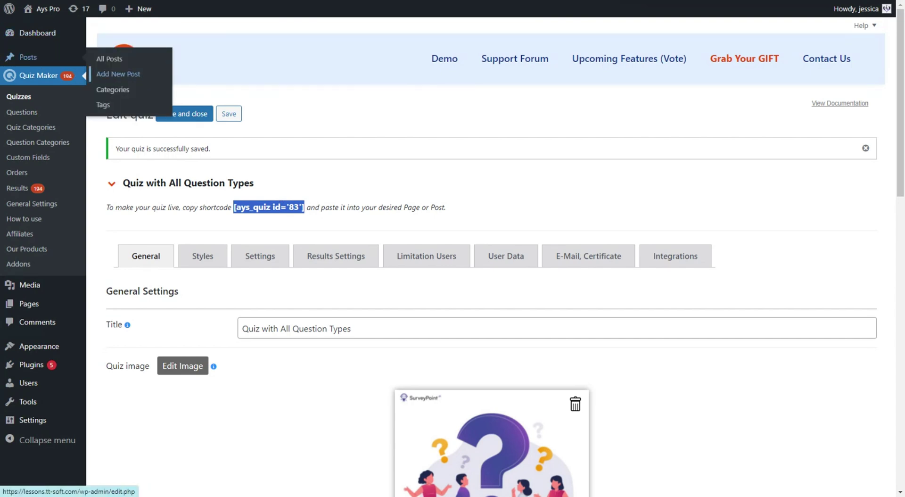
{"action": "left_click", "coordinate": [118, 75]}
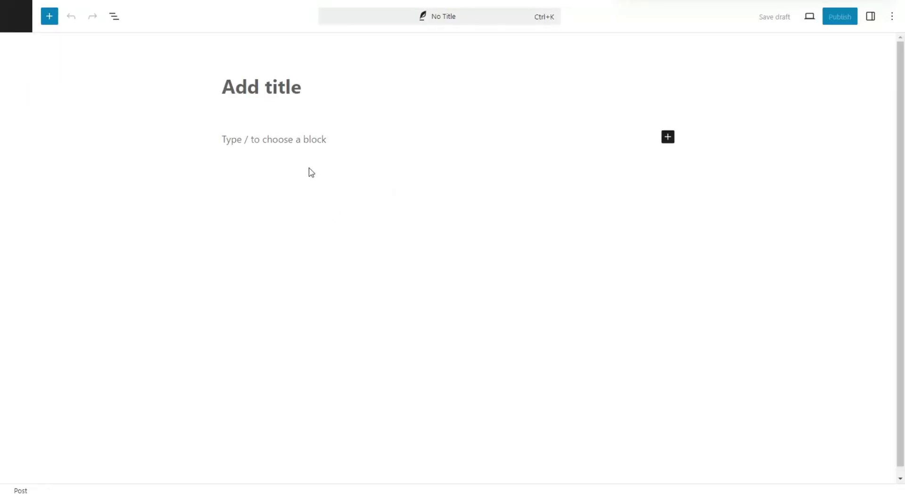
- Paste the [ays_quiz id='83'] shortcode into the post's first paragraph block
{"action": "left_click", "coordinate": [298, 140]}
{"action": "key", "text": "ctrl+v"}
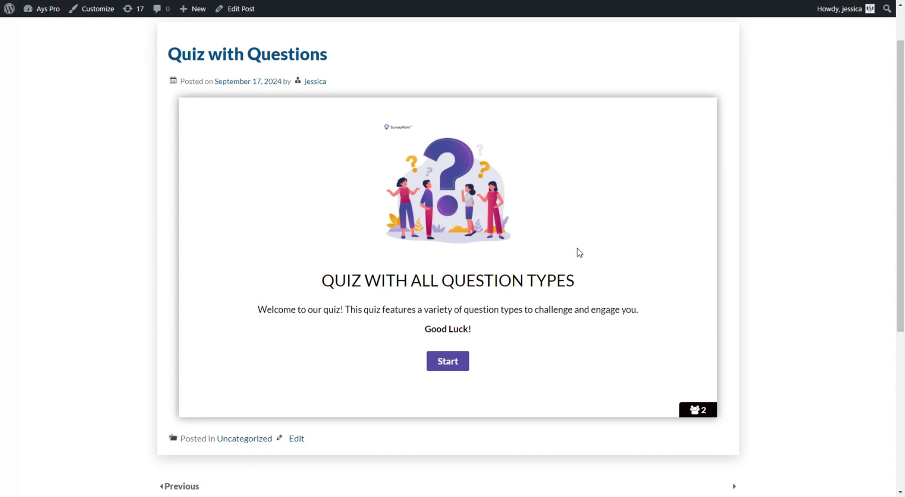
- Start the quiz and answer questions 1–4, typing 'w' for question 4
{"action": "left_click", "coordinate": [457, 366]}
{"action": "left_click", "coordinate": [330, 335]}
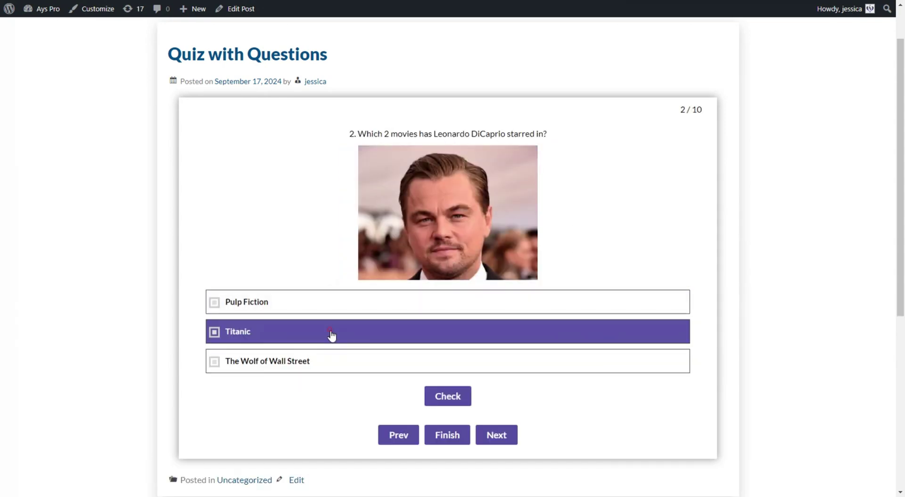
{"action": "left_click", "coordinate": [330, 360]}
{"action": "left_click", "coordinate": [446, 396]}
{"action": "left_click", "coordinate": [493, 404]}
{"action": "left_click", "coordinate": [444, 301]}
{"action": "left_click", "coordinate": [311, 349]}
{"action": "type", "text": "w"}
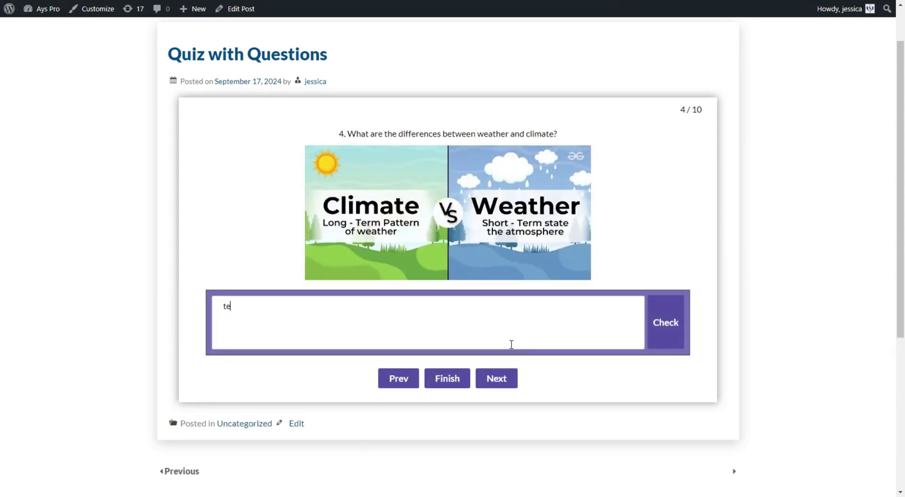
{"action": "key", "text": "Return"}
- Answer Nile, 7 and 09021945 to the next questions, then False for the true/false
{"action": "type", "text": "Nile"}
{"action": "key", "text": "Return"}
{"action": "type", "text": "7"}
{"action": "key", "text": "Return"}
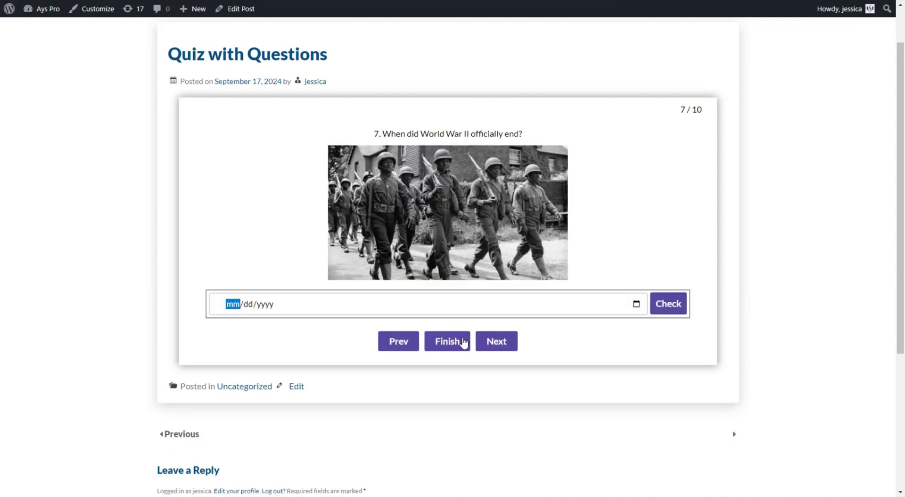
{"action": "type", "text": "09021945"}
{"action": "key", "text": "Return"}
{"action": "left_click", "coordinate": [373, 336]}
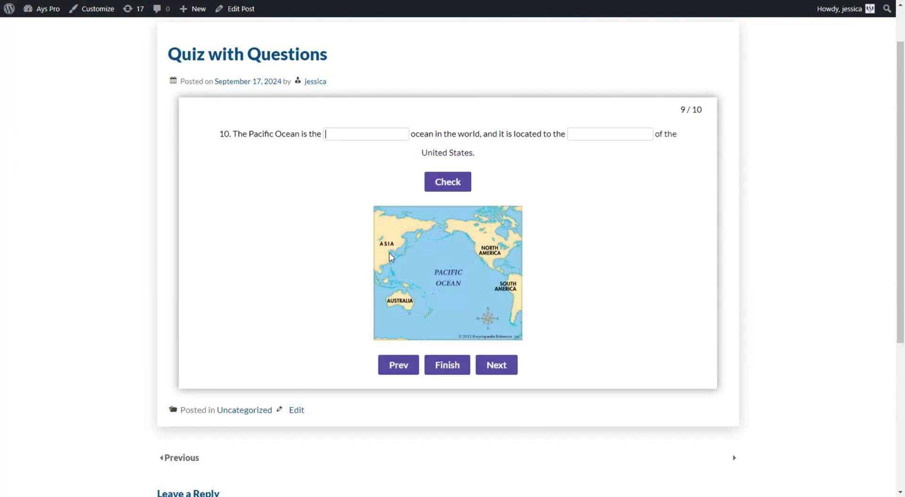
- Fill the fill-in-the-blanks question with 'largest' and 'west'
{"action": "type", "text": "largest"}
{"action": "key", "text": "Tab"}
{"action": "type", "text": "west"}
{"action": "key", "text": "Return"}
- Match Japan with Tokyo, Canada with Ottawa and Italy with Rome
{"action": "left_click", "coordinate": [566, 301]}
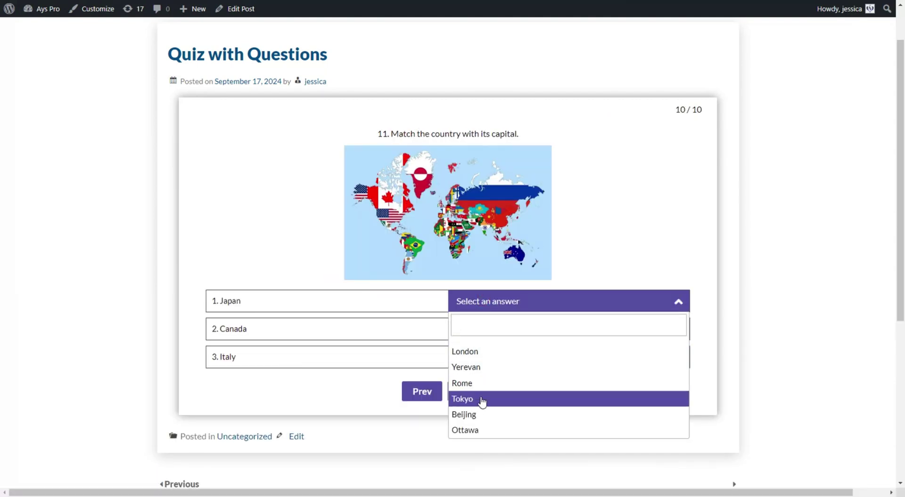
{"action": "left_click", "coordinate": [480, 399]}
{"action": "left_click", "coordinate": [566, 329]}
{"action": "left_click", "coordinate": [490, 455]}
{"action": "left_click", "coordinate": [565, 356]}
{"action": "left_click", "coordinate": [474, 287]}
- Finish the quiz, enter a name, e-mail and gender Female, and submit for the result
{"action": "left_click", "coordinate": [470, 391]}
{"action": "type", "text": "Jessica"}
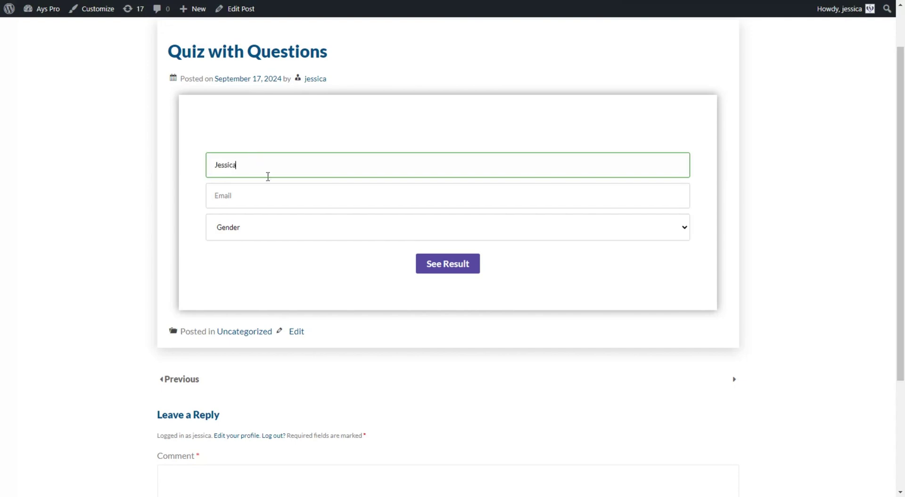
{"action": "left_click", "coordinate": [263, 188]}
{"action": "left_click", "coordinate": [245, 228]}
{"action": "left_click", "coordinate": [245, 275]}
{"action": "left_click", "coordinate": [462, 262]}
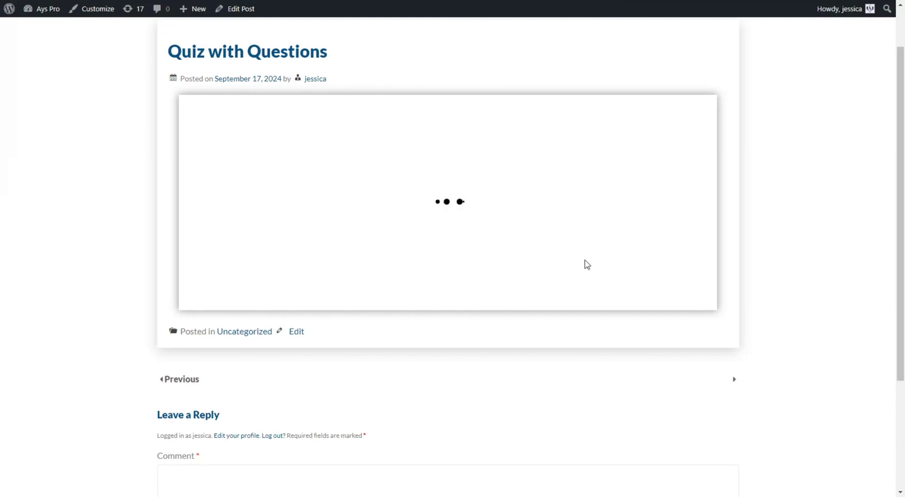